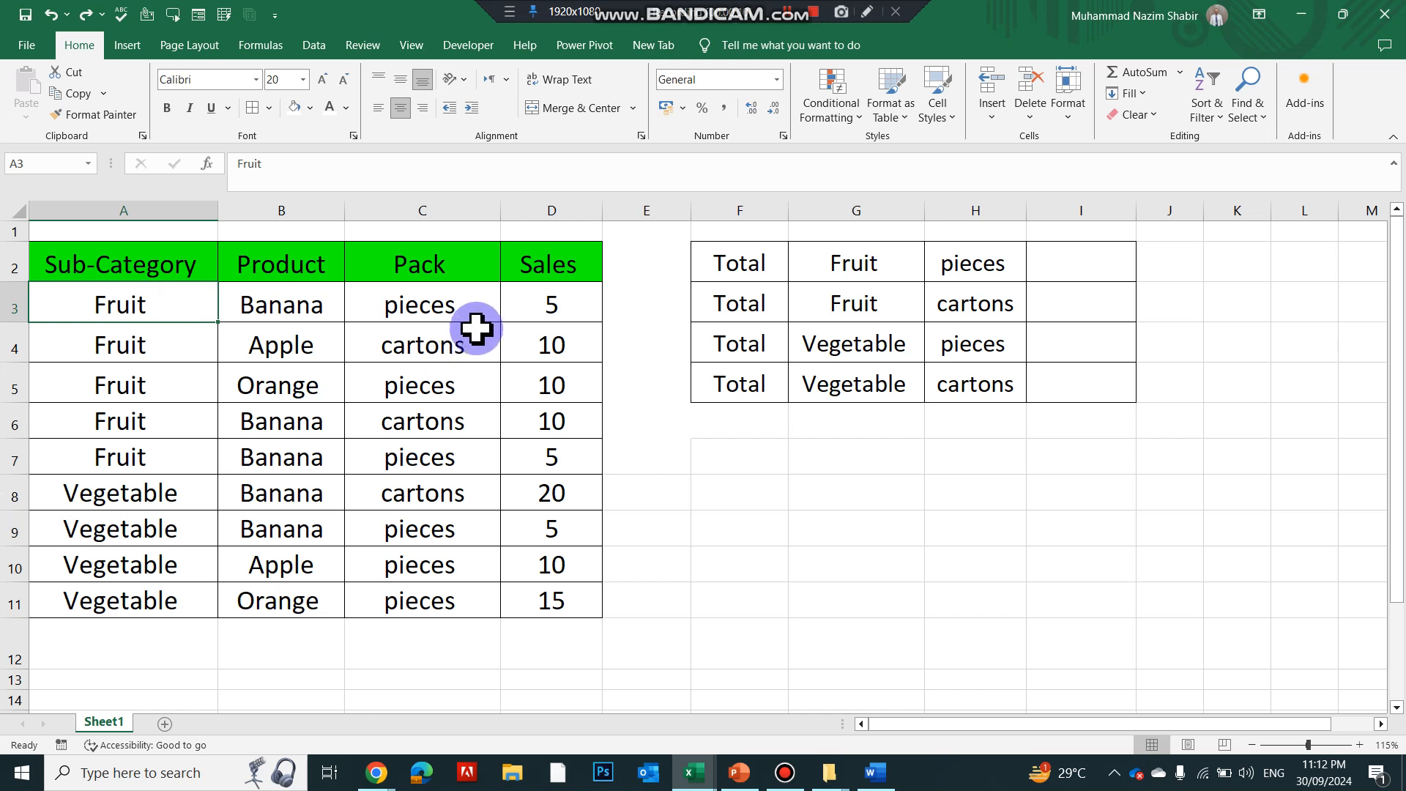
click(166, 345)
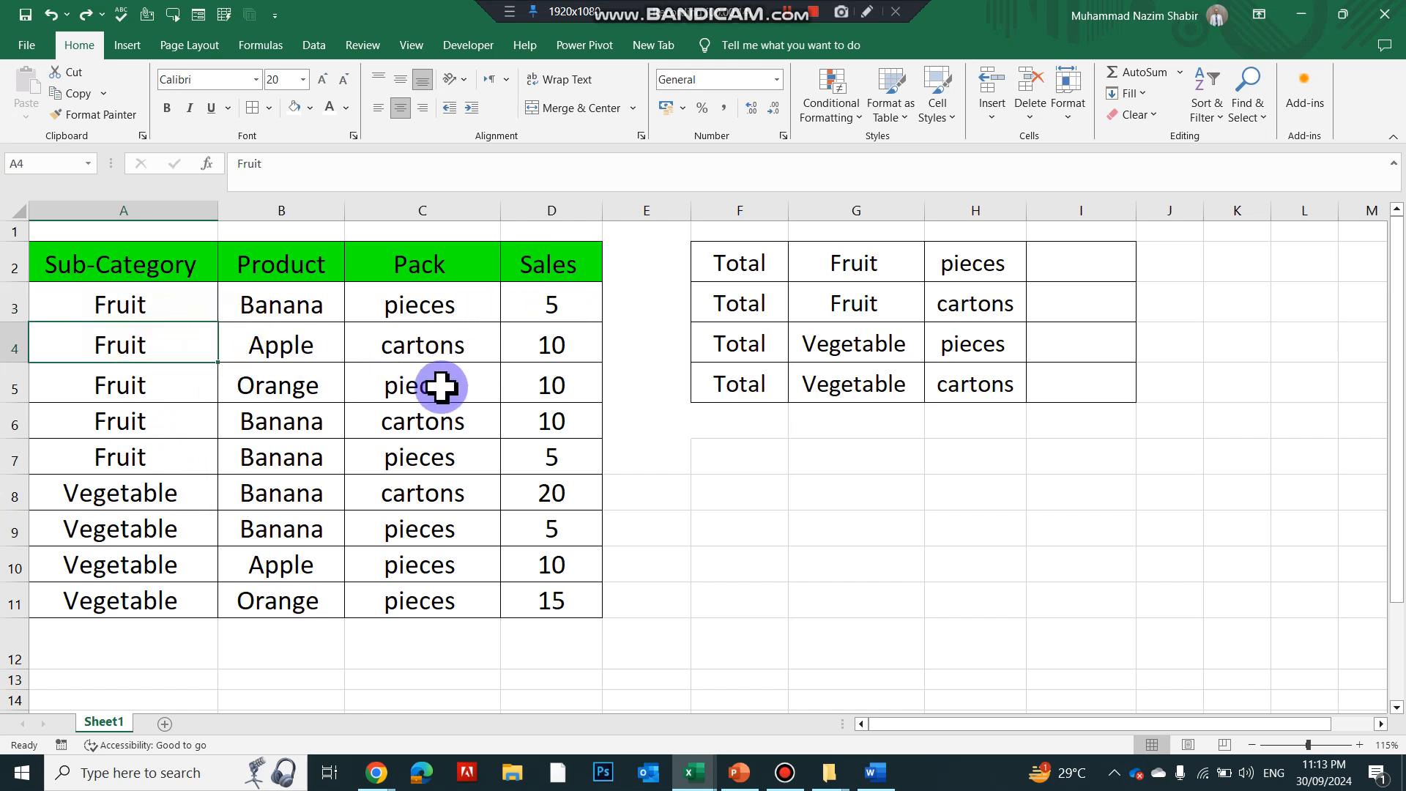
click(543, 352)
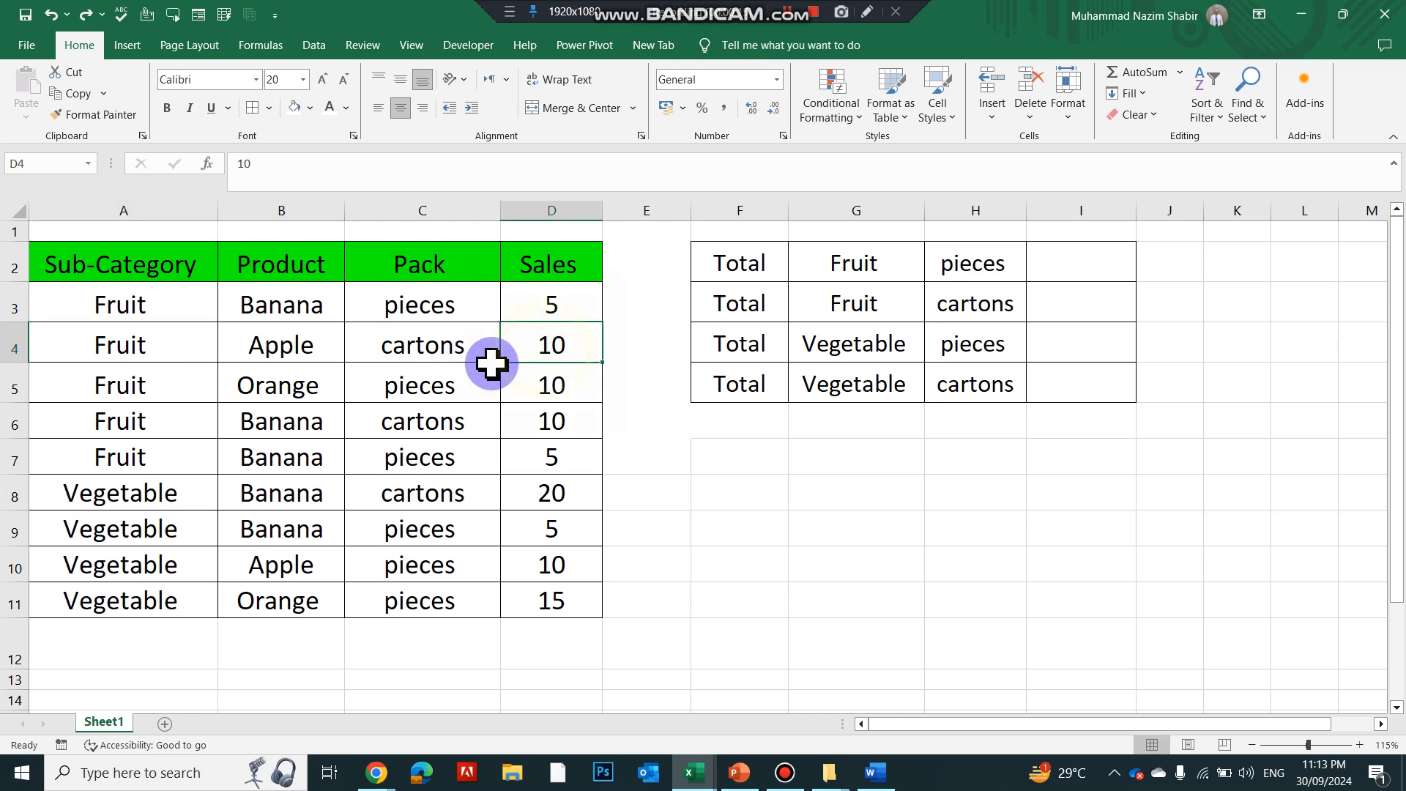
click(152, 494)
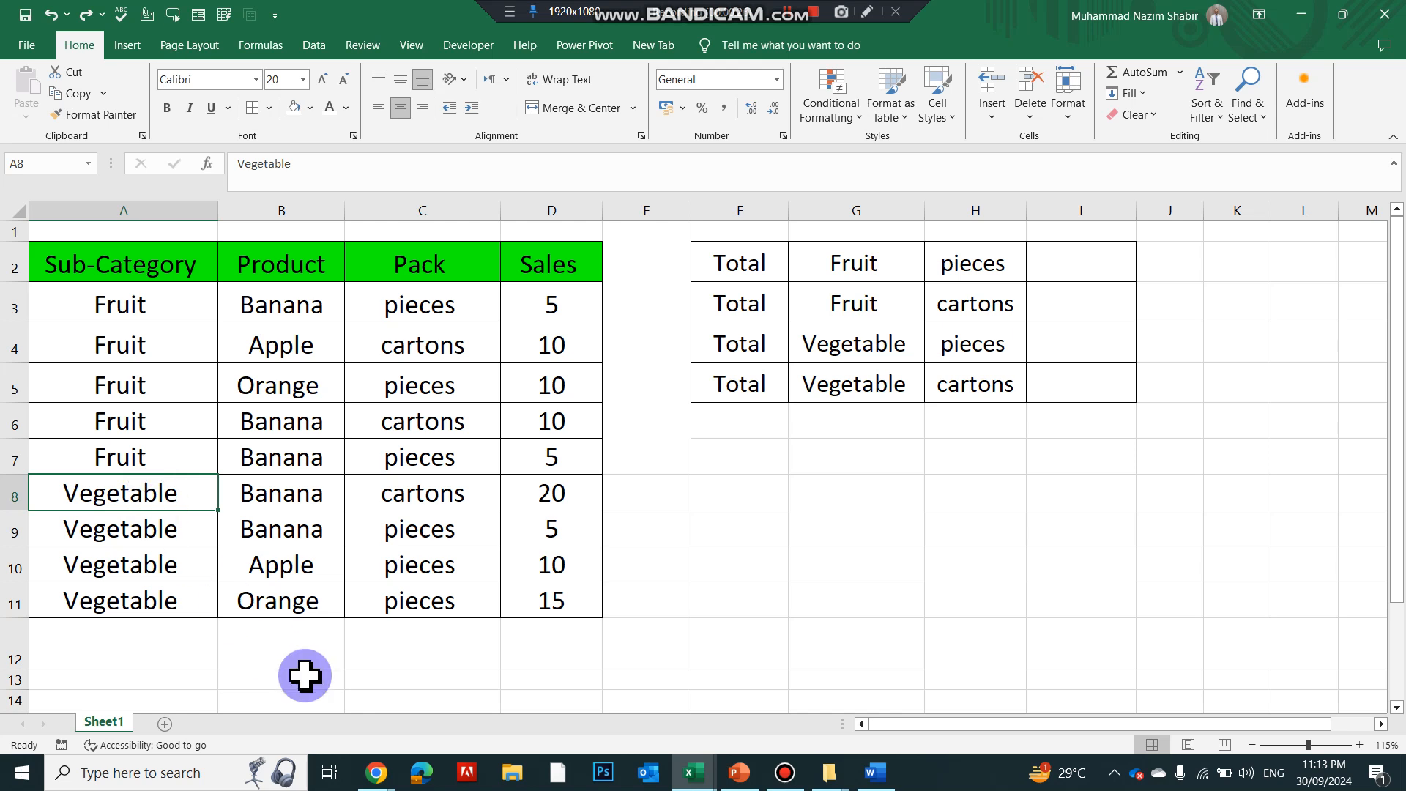
click(549, 300)
drag(550, 336, 580, 598)
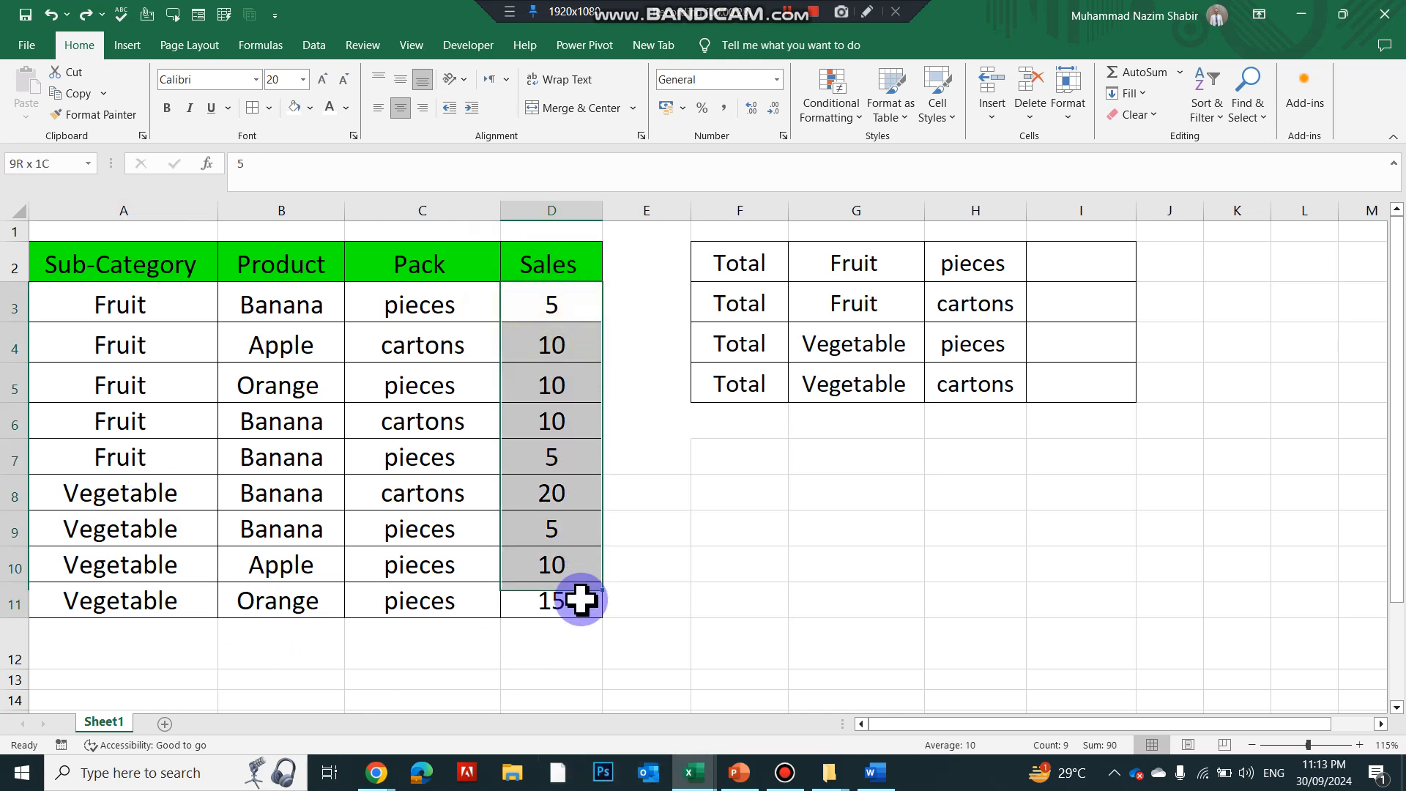
Step: Total the Sales column in D12 with =SUM(D3:D11) and check the range the formula uses
click(552, 643)
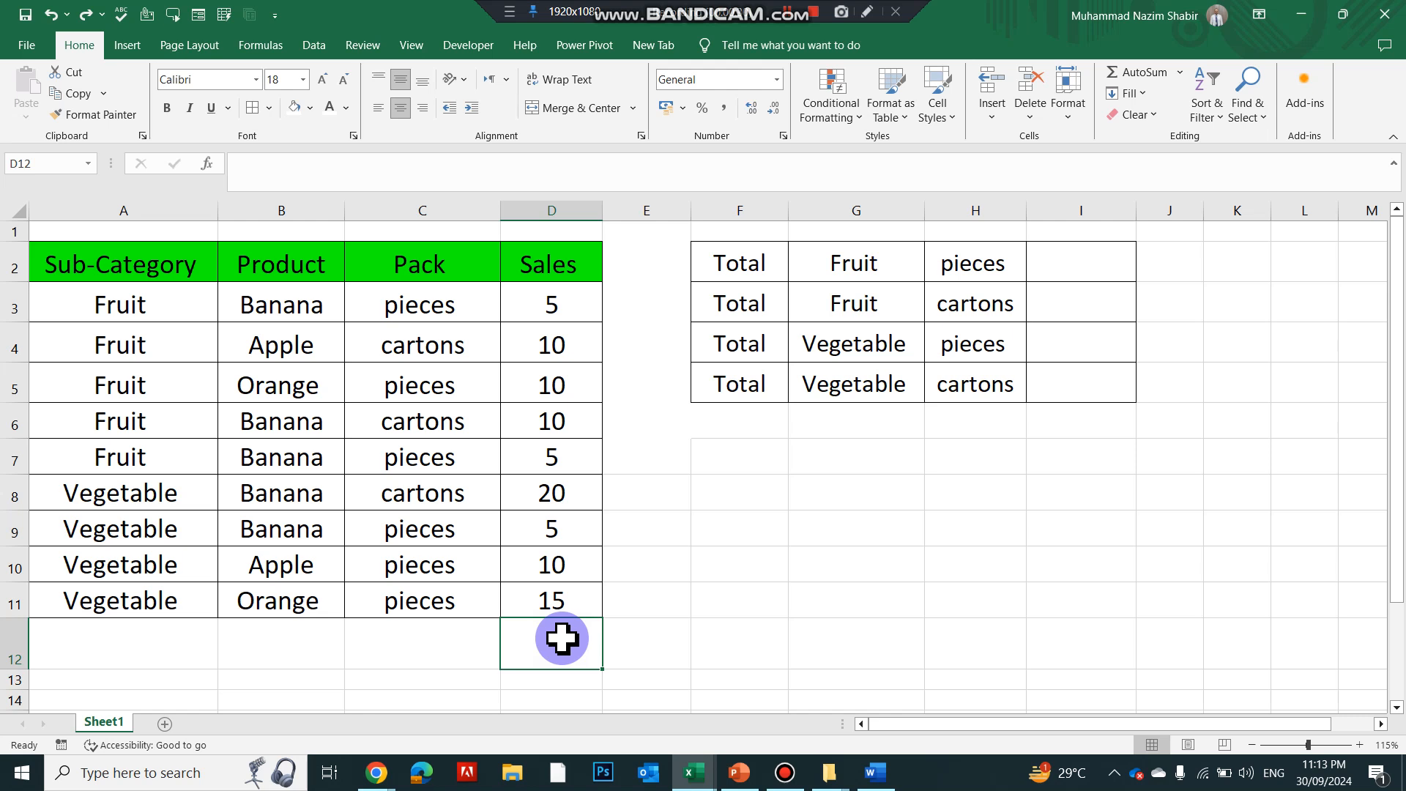
text(=SUM()
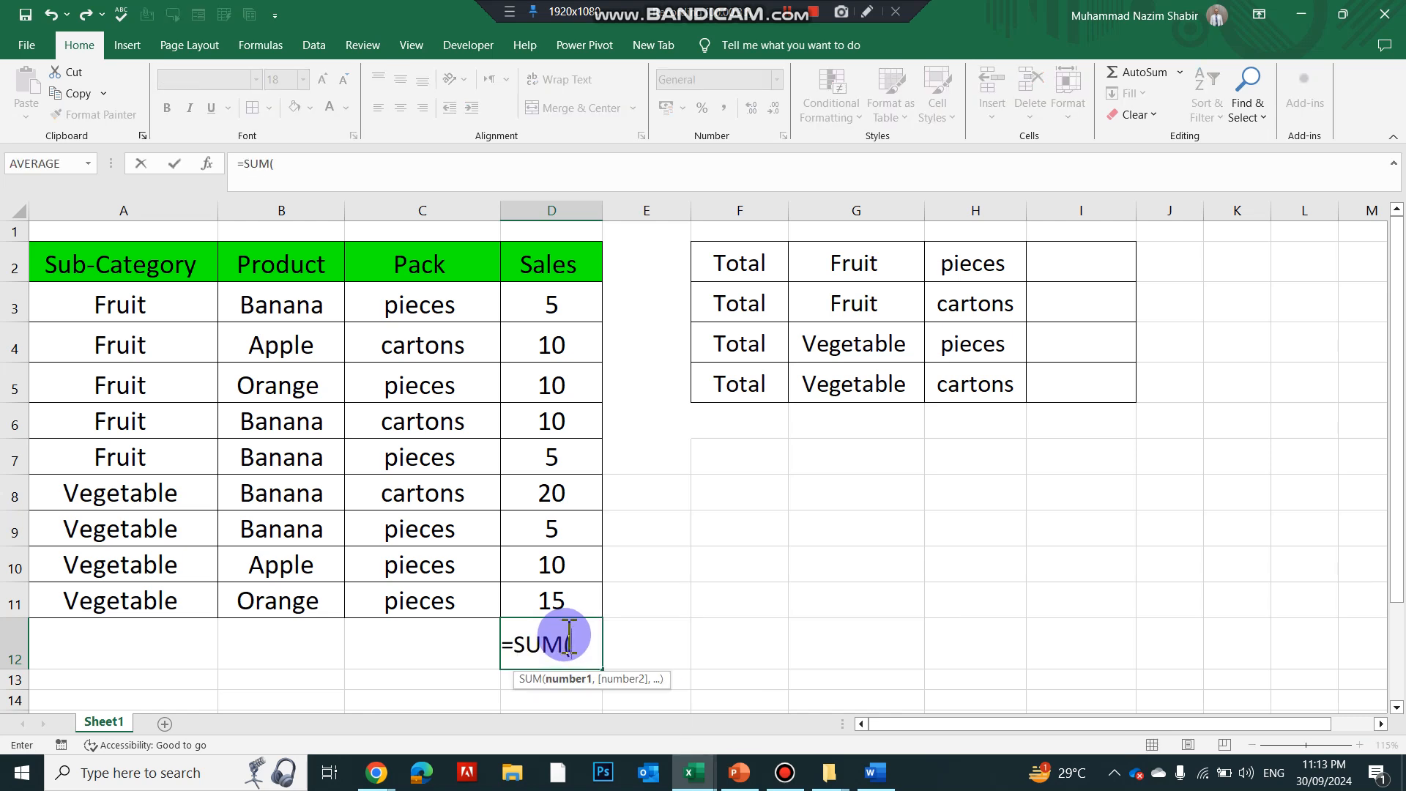
key(Up)
key(shift+Up)
key(shift+Up)
key(shift+Up)
key(shift+Up)
key(shift+Up)
key(shift+Up)
key(shift+Up)
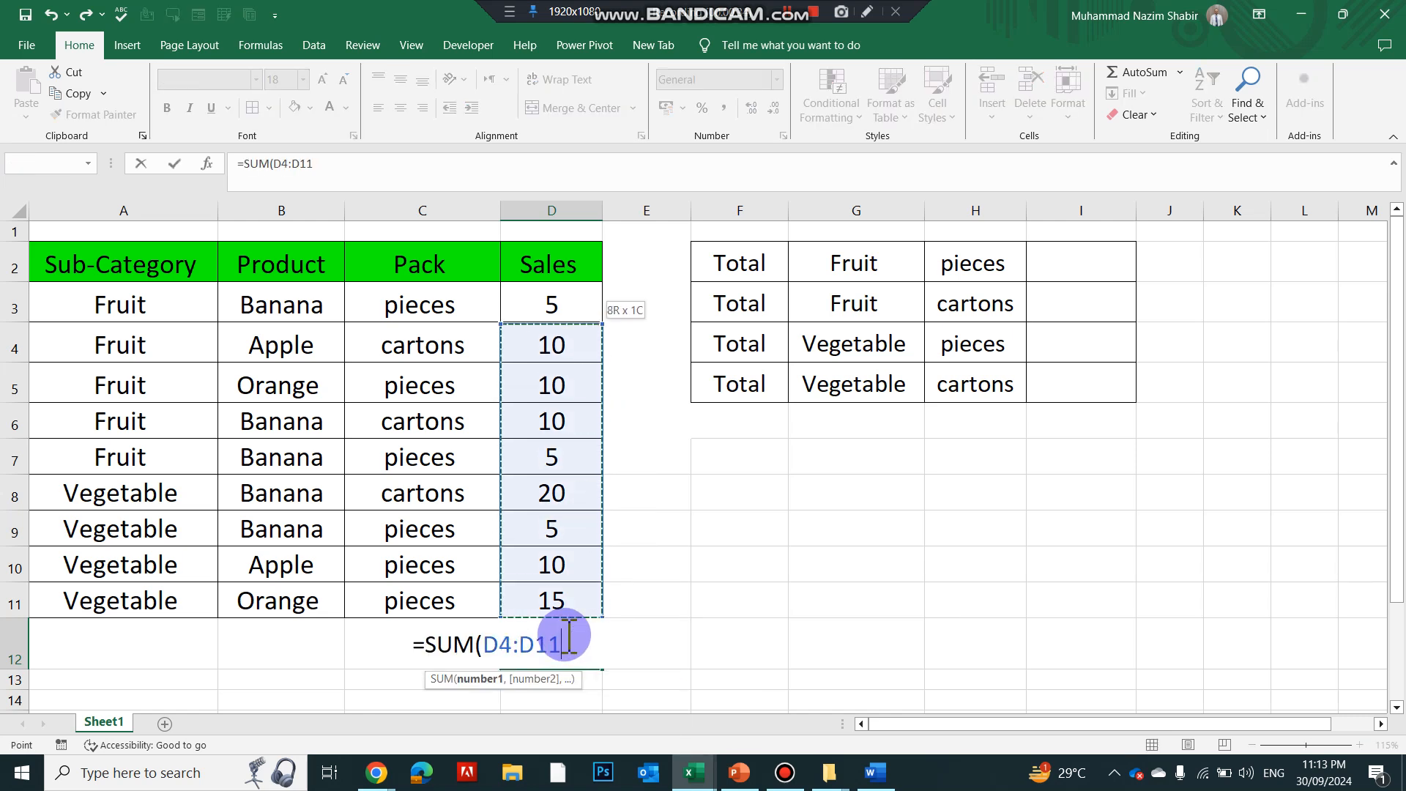
key(shift+Up)
key(Return)
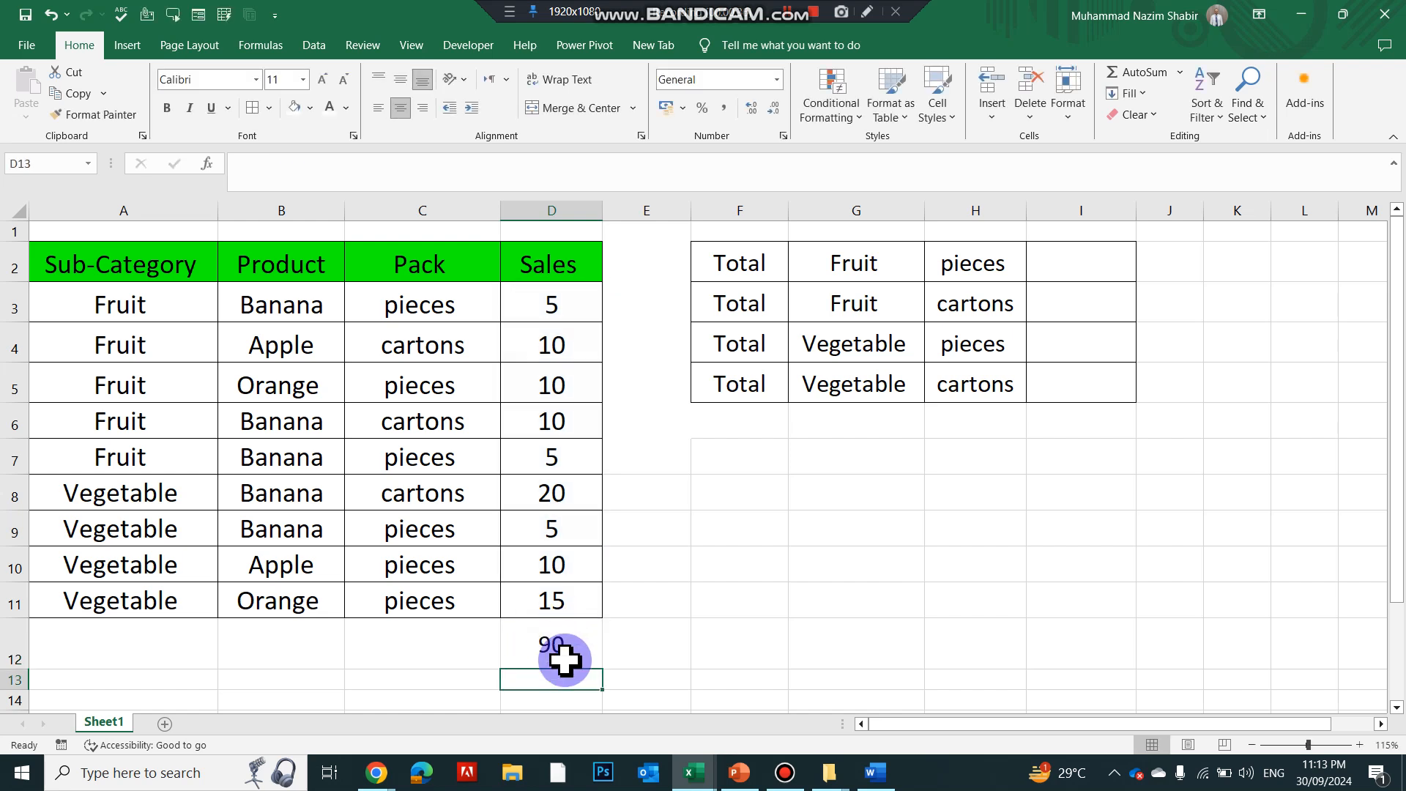
click(563, 648)
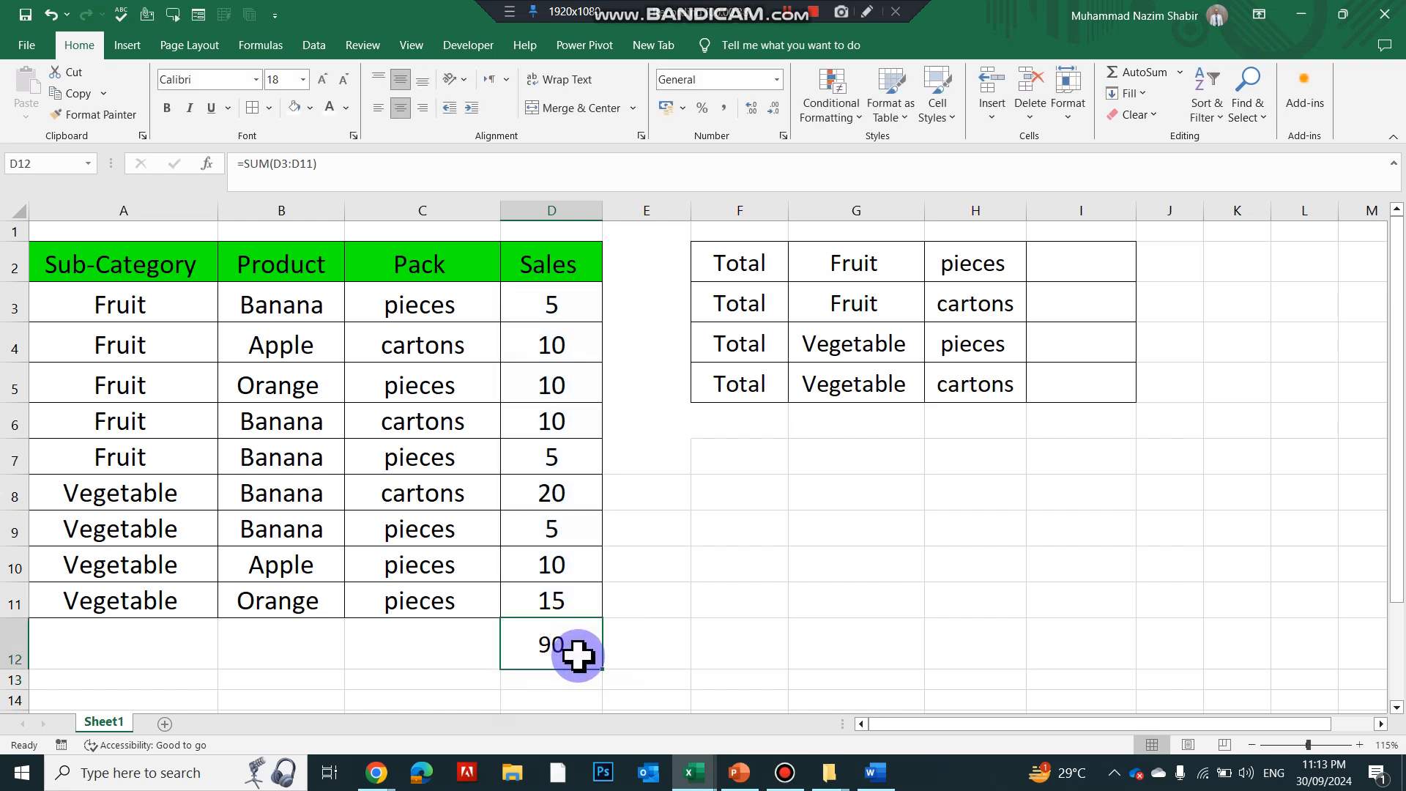
double_click(577, 654)
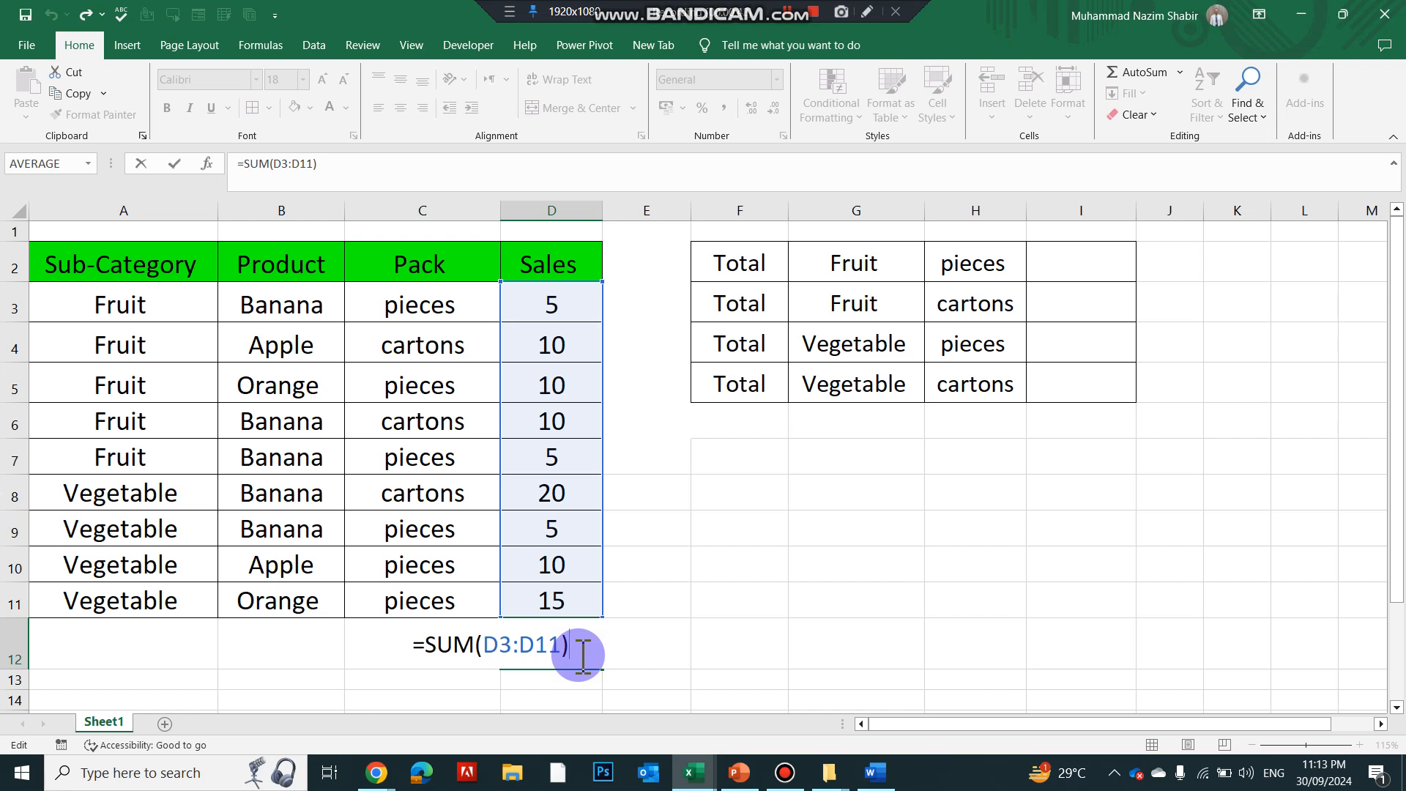
key(Escape)
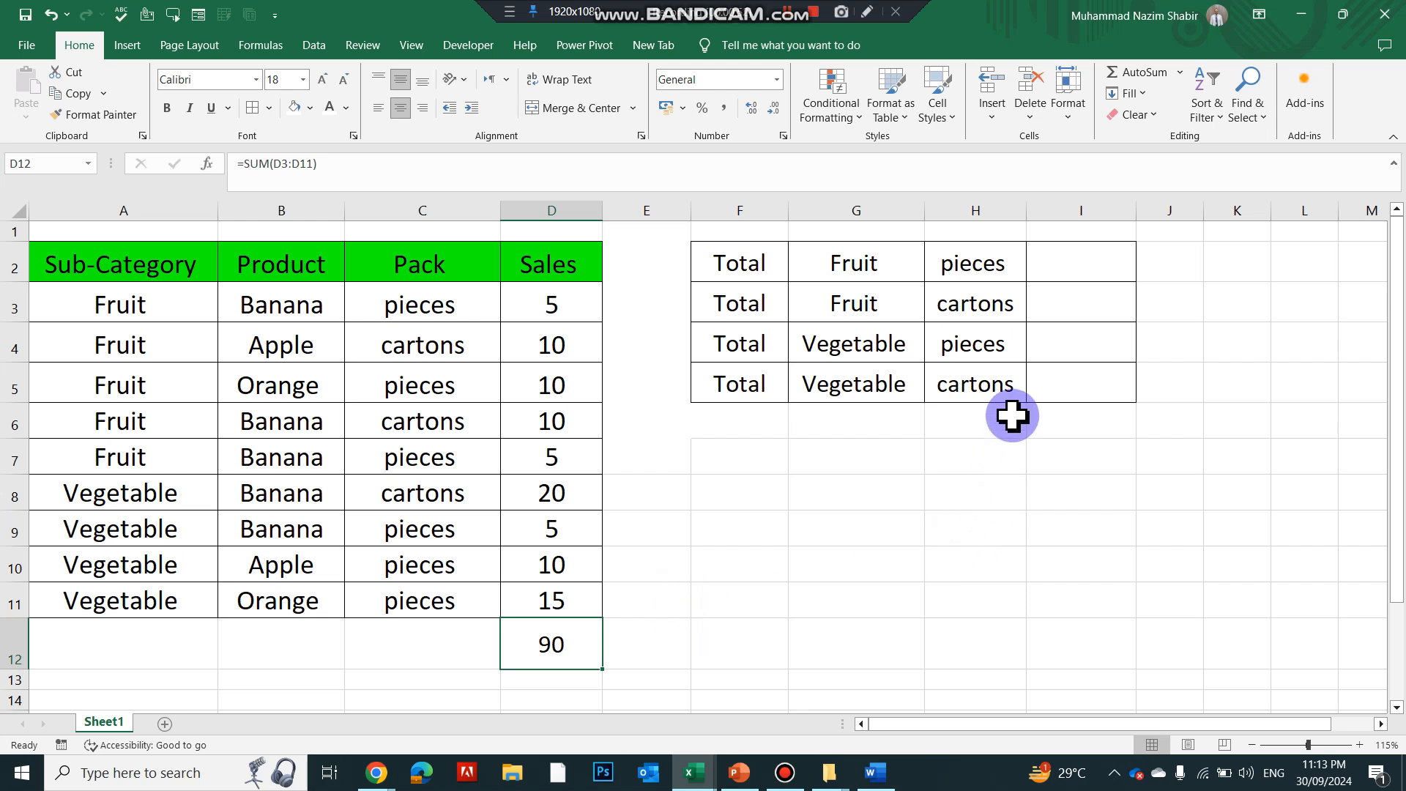
Step: Examine the sub-category and pack combination in each row of the summary table F2:H5
click(758, 266)
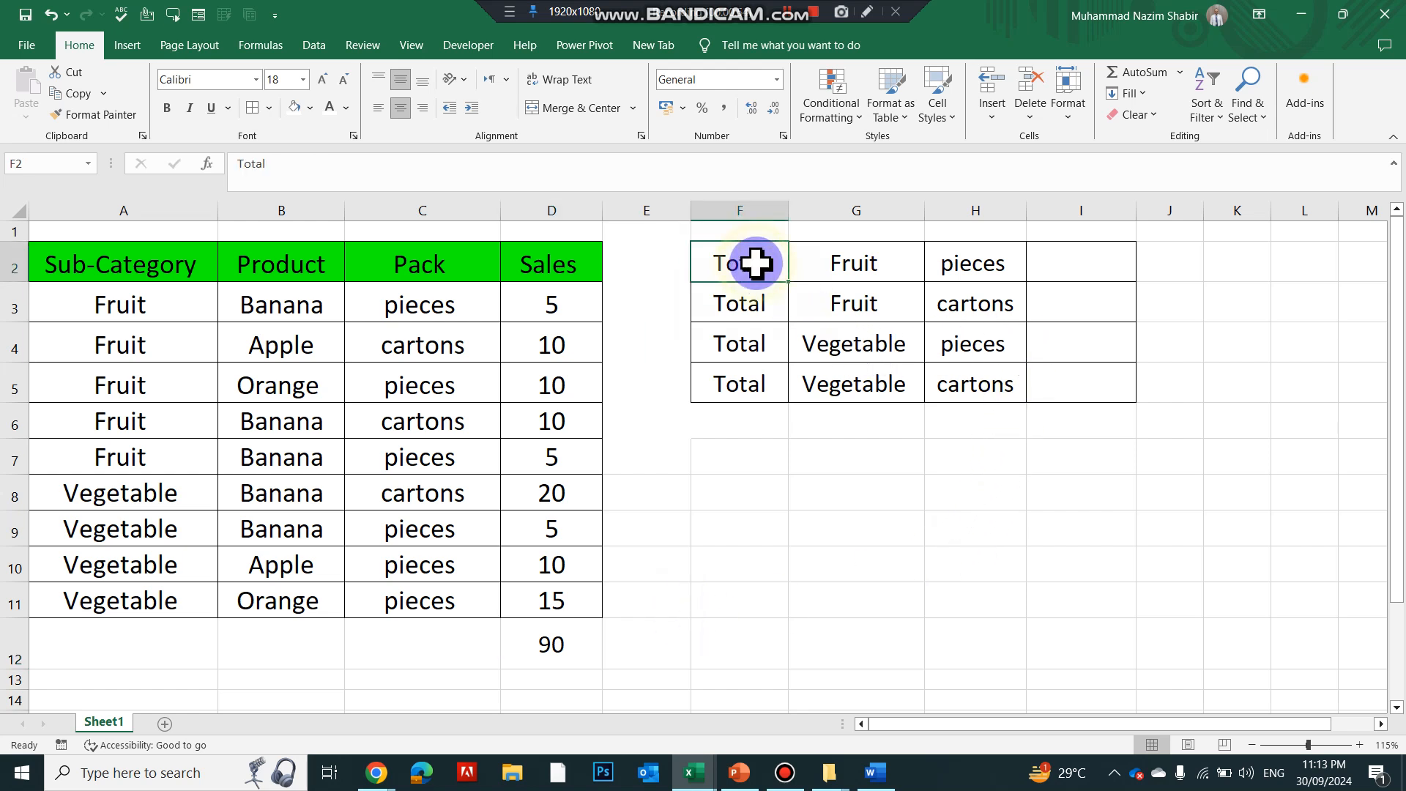
click(835, 264)
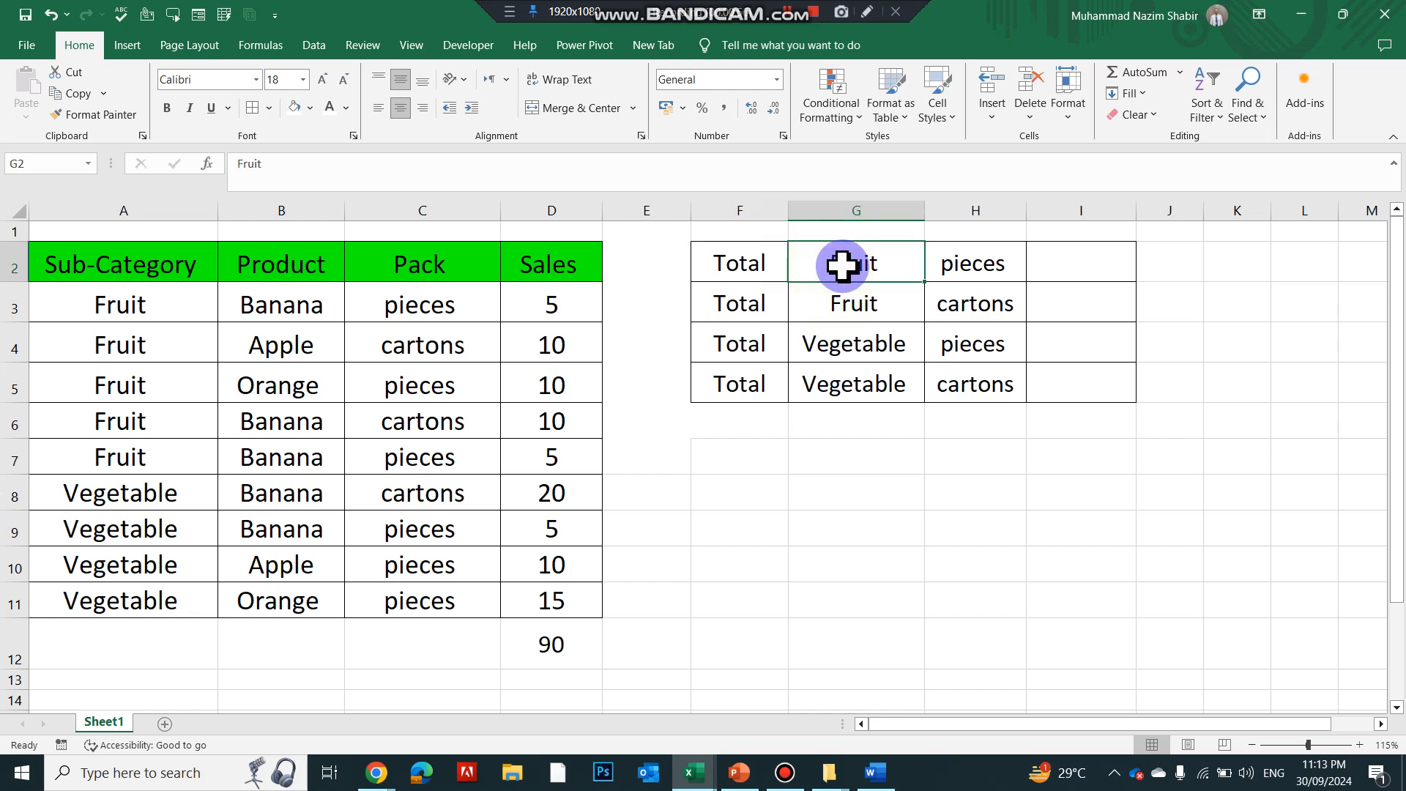
click(1008, 269)
click(850, 314)
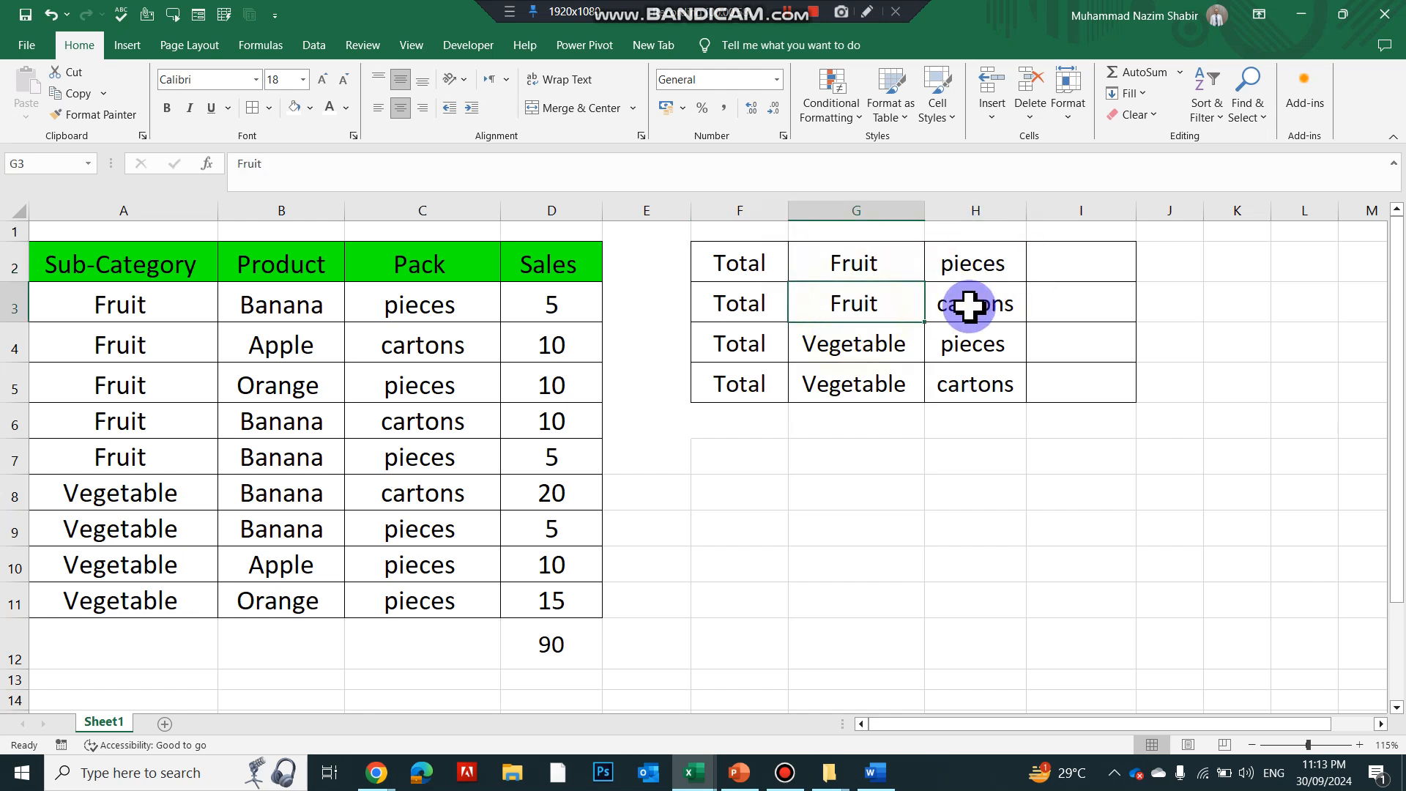
click(974, 306)
click(895, 346)
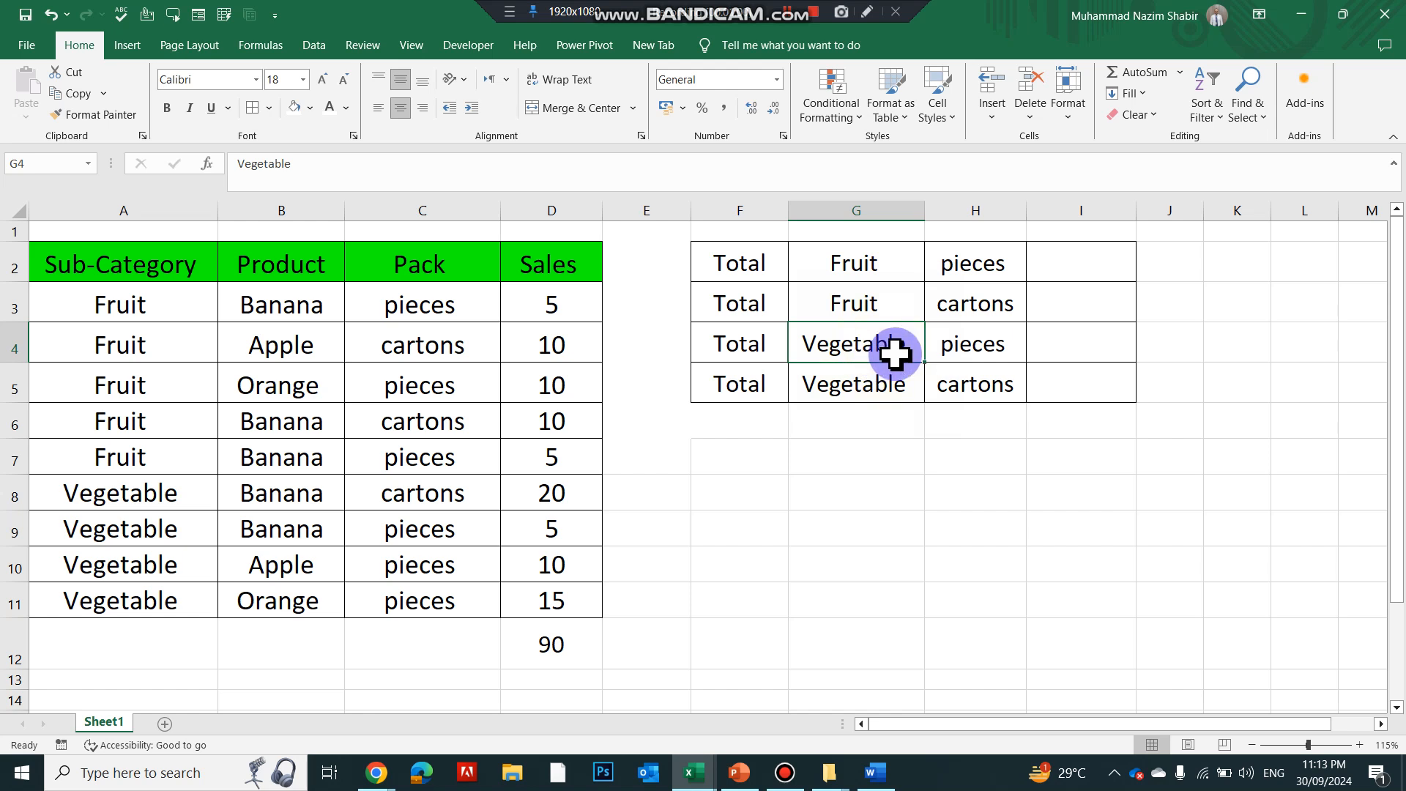
click(988, 339)
click(872, 380)
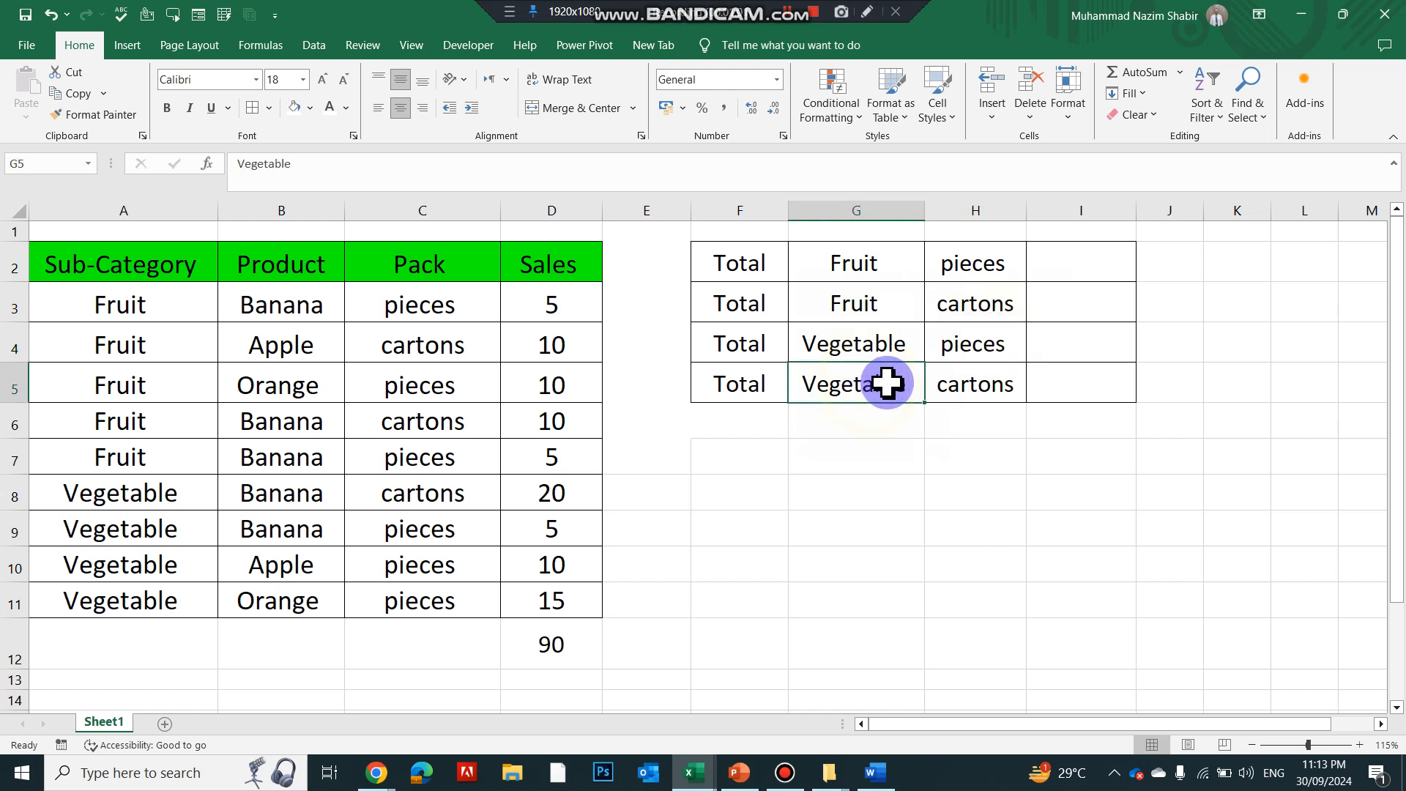
click(984, 389)
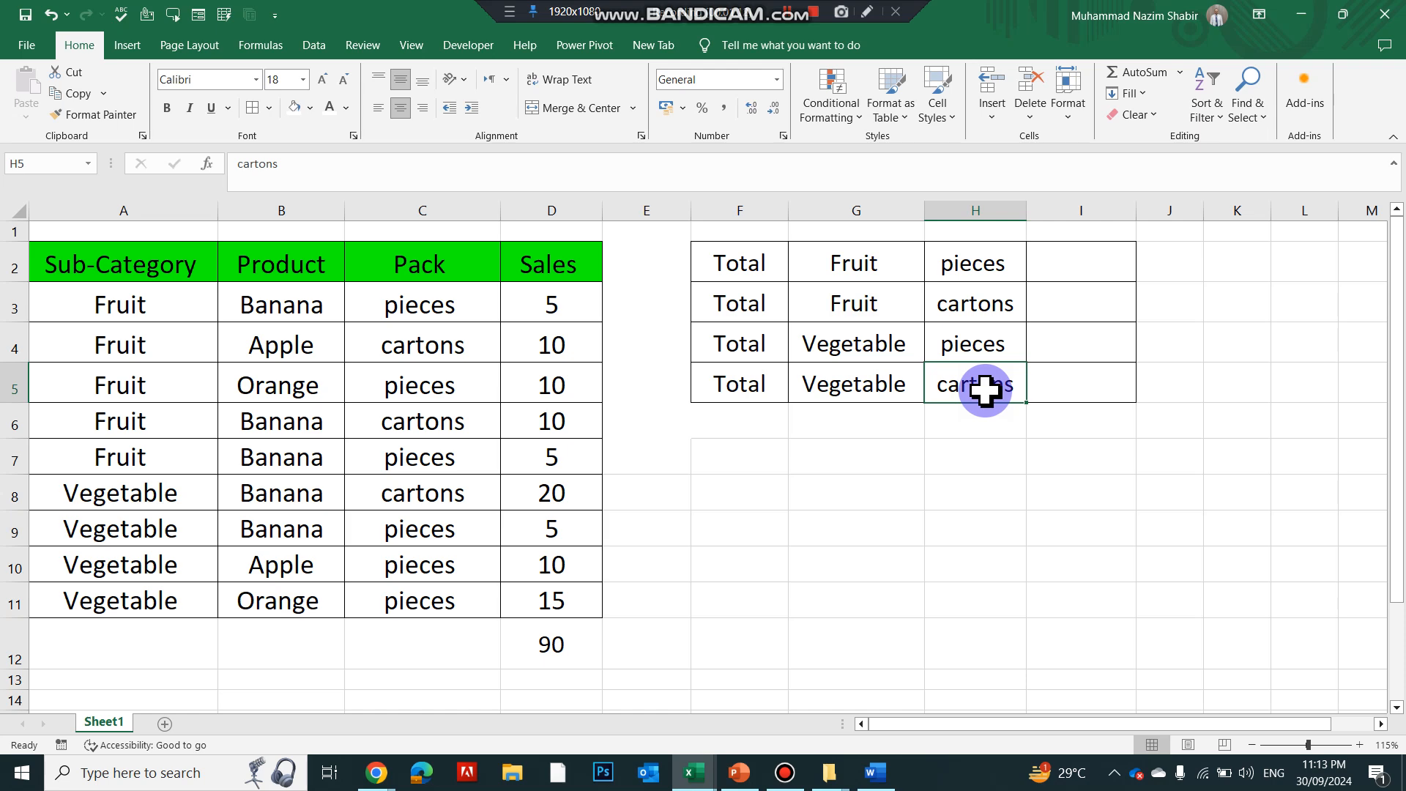
Step: Begin a SUMIFS formula in I2 with the Sales values as the absolute sum range $D$3:$D$11
ctrl+scroll(984, 392, up, 1)
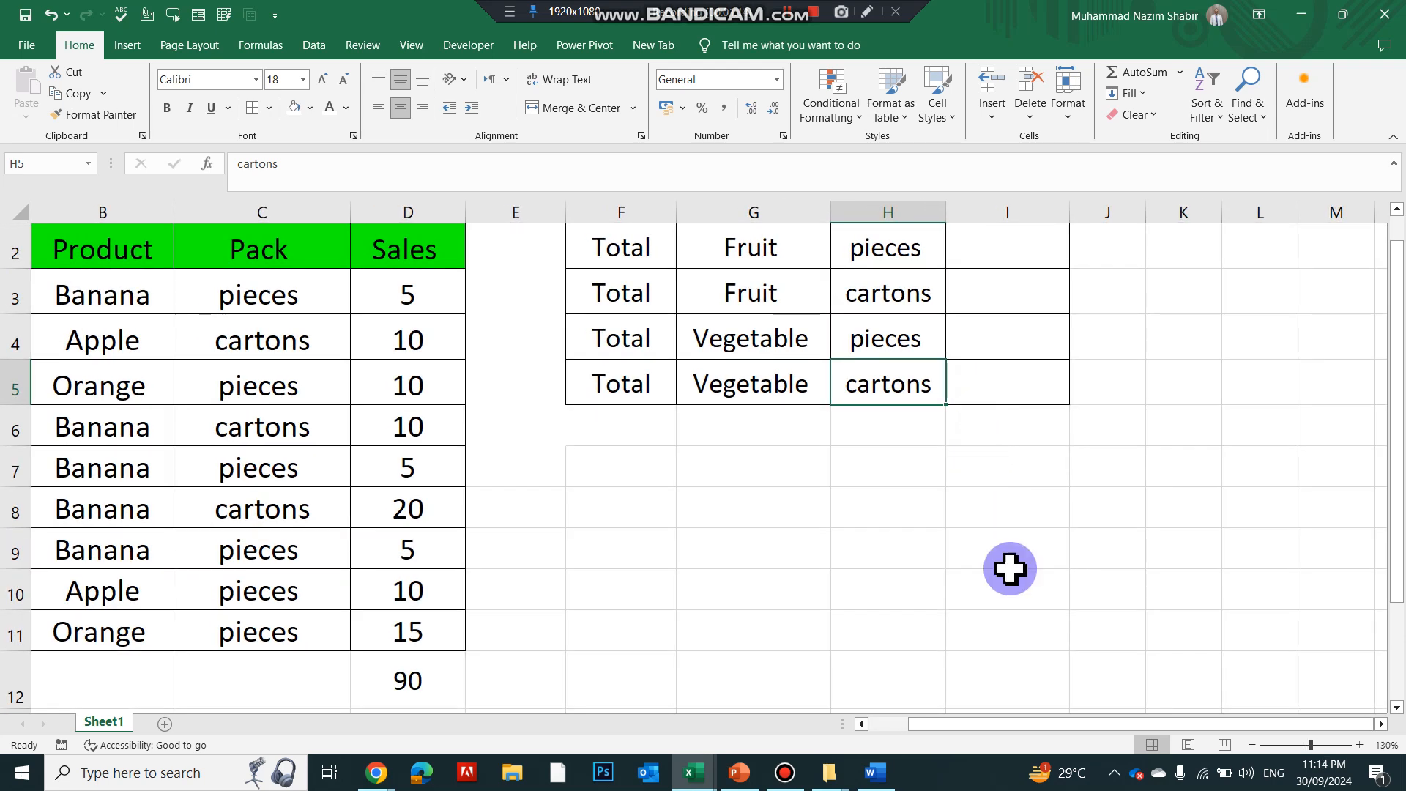
drag(1067, 725, 966, 725)
scroll(954, 663, up, 1)
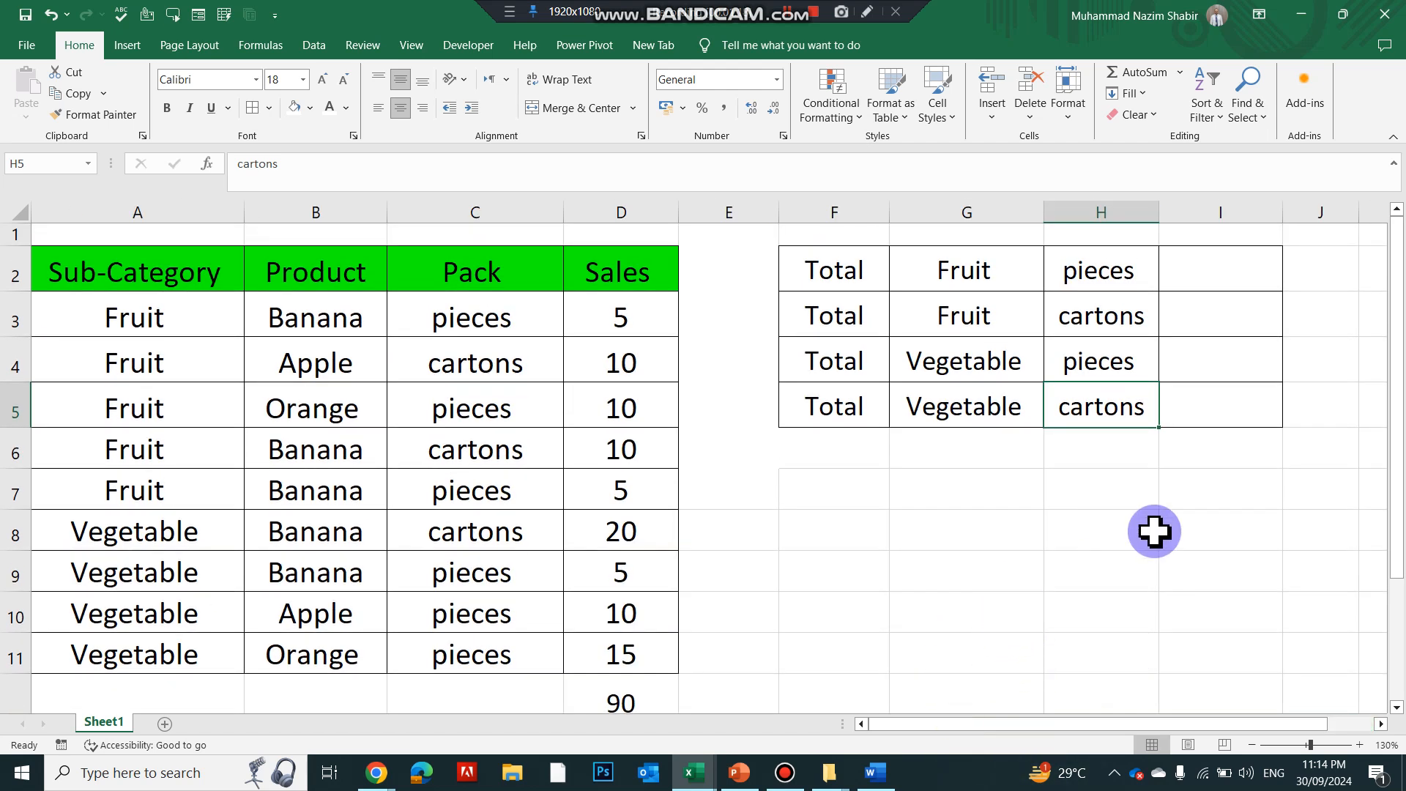
click(1195, 282)
text(=s)
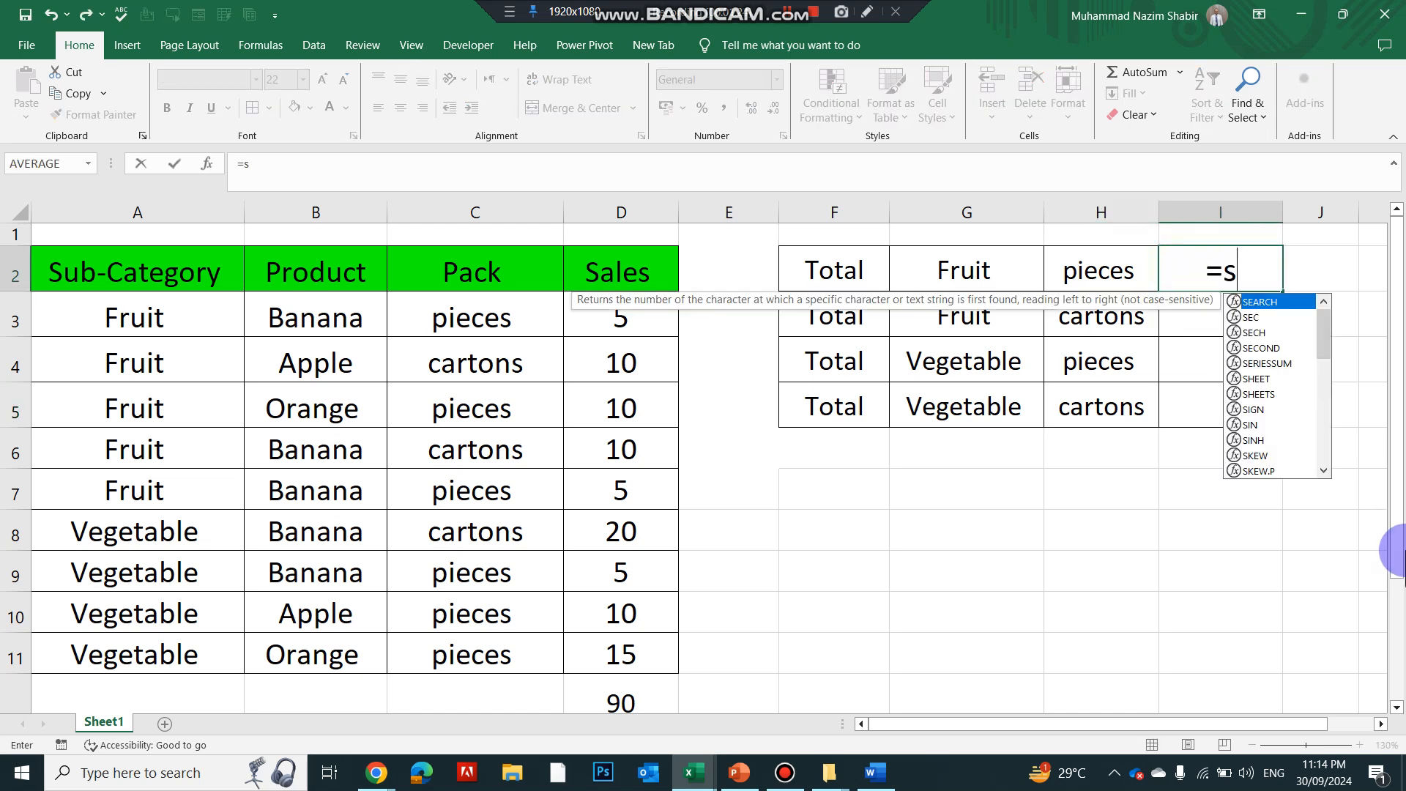
text(u)
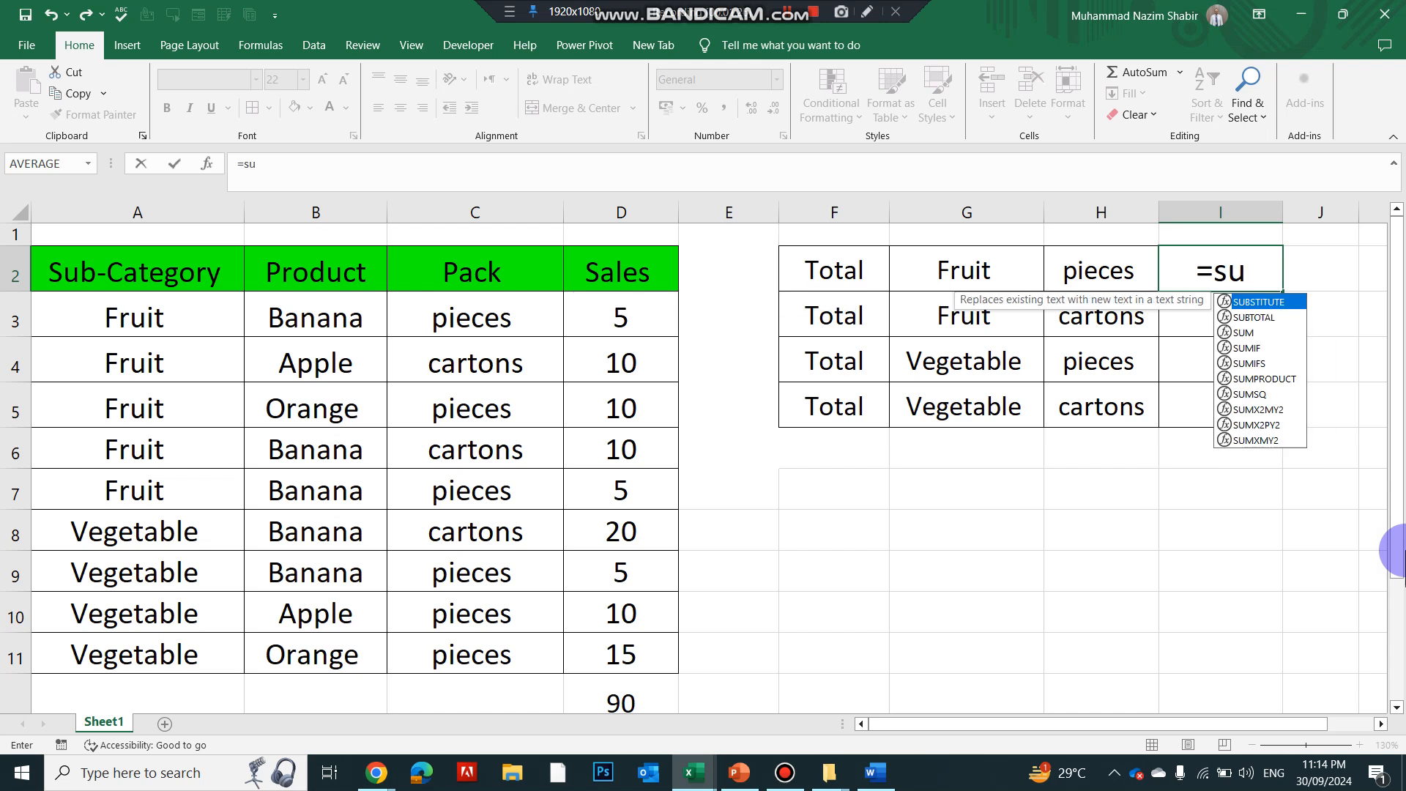
text(mifs)
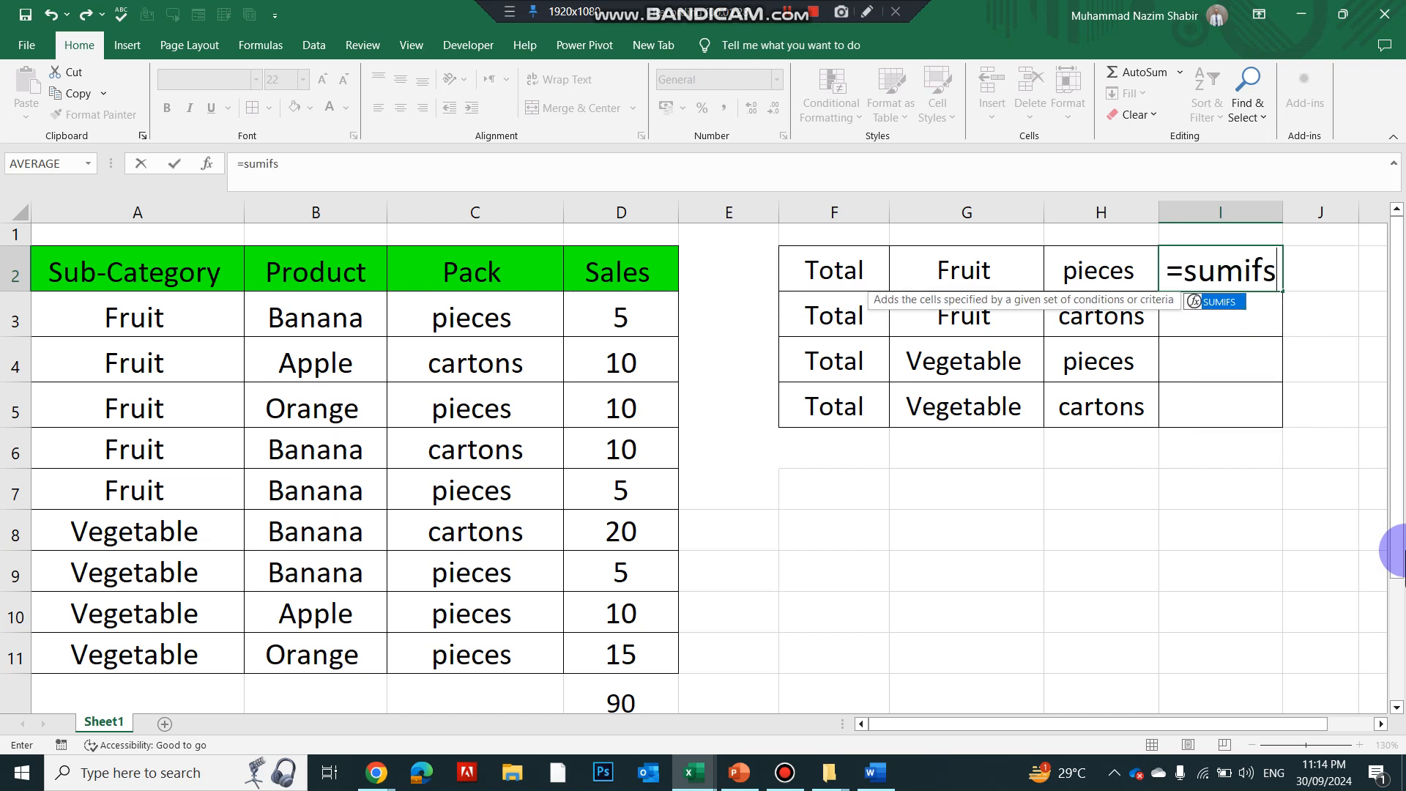
key(Tab)
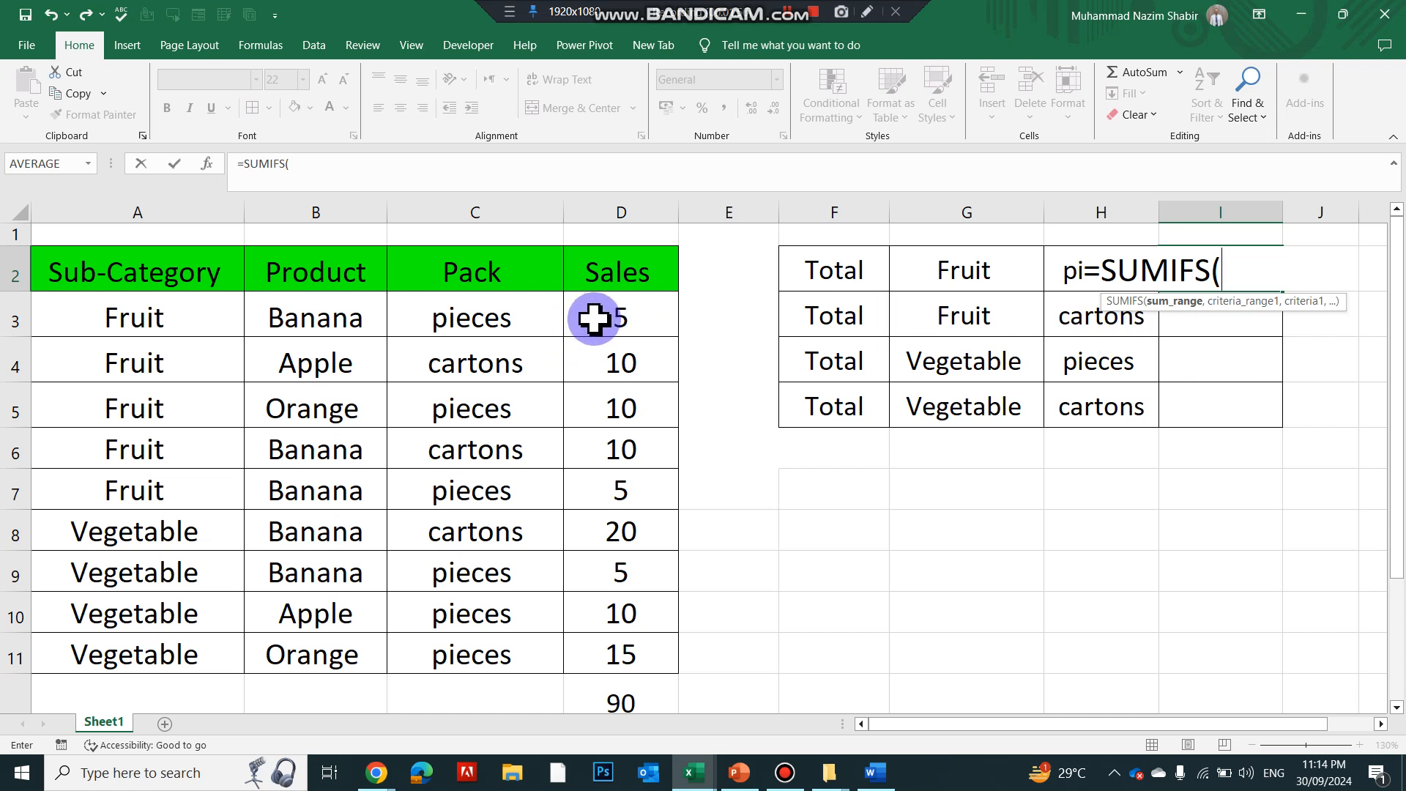
drag(596, 314, 626, 660)
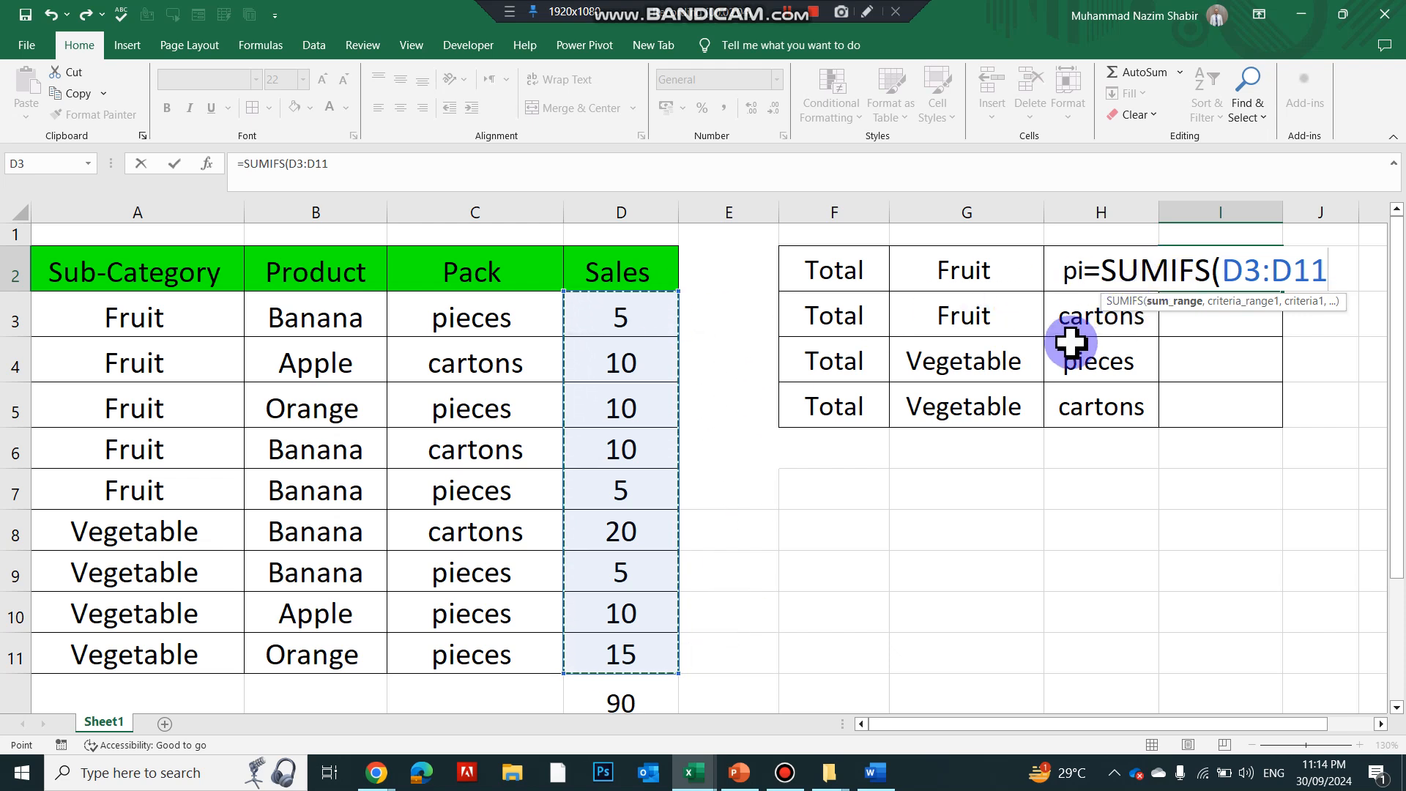
key(XF86MonBrightnessUp)
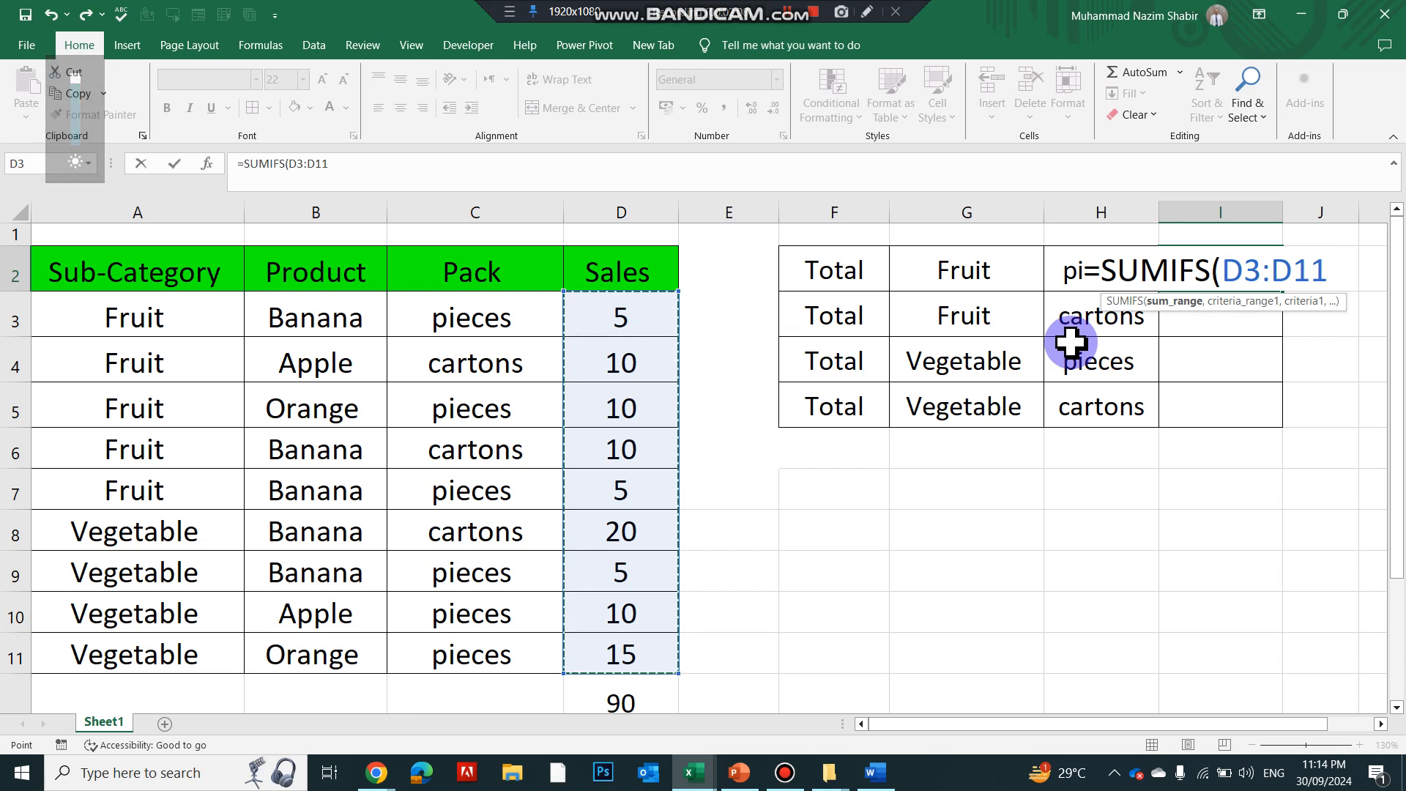
key(F4)
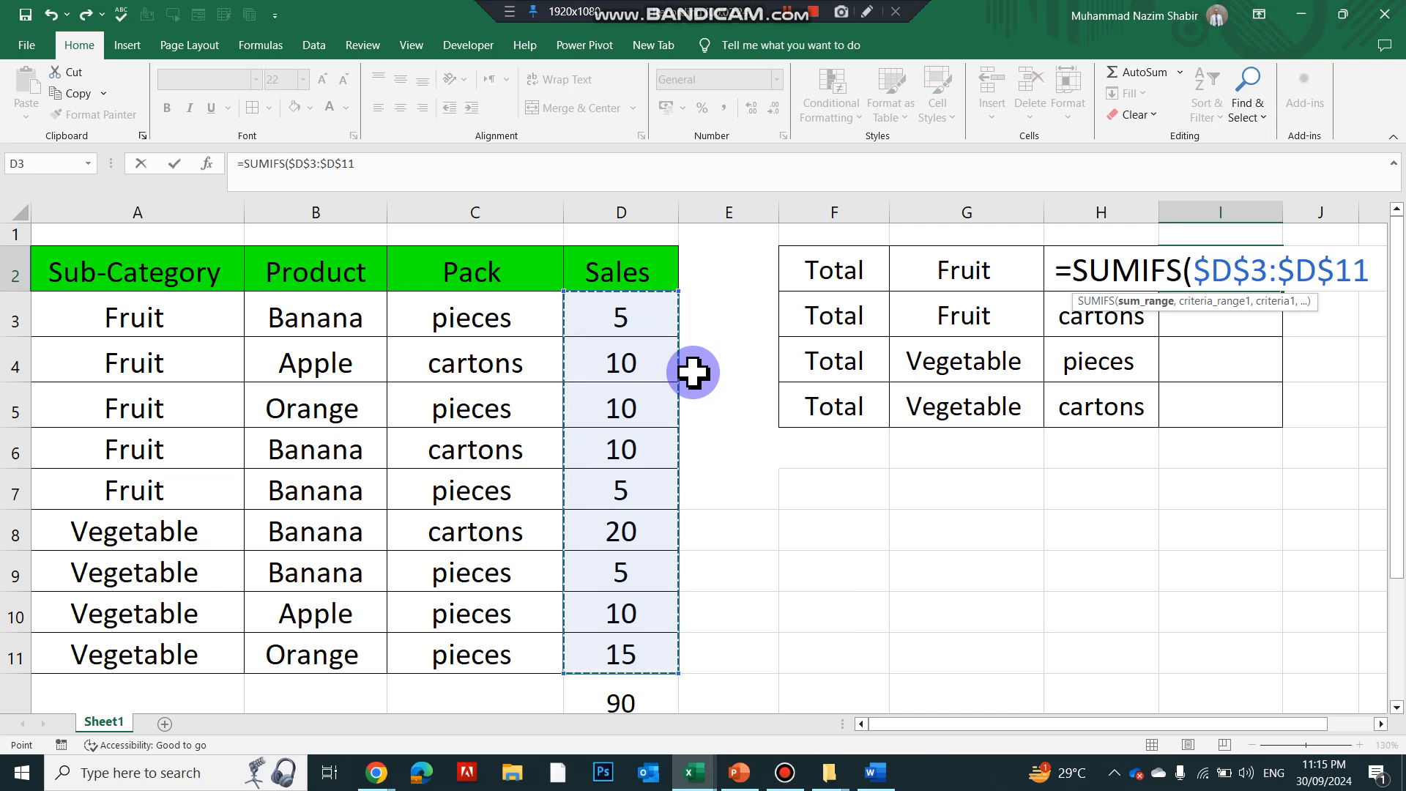
Step: Add the Sub-Category range A3:A11 to the SUMIFS formula, with G2 as its criterion
text(,)
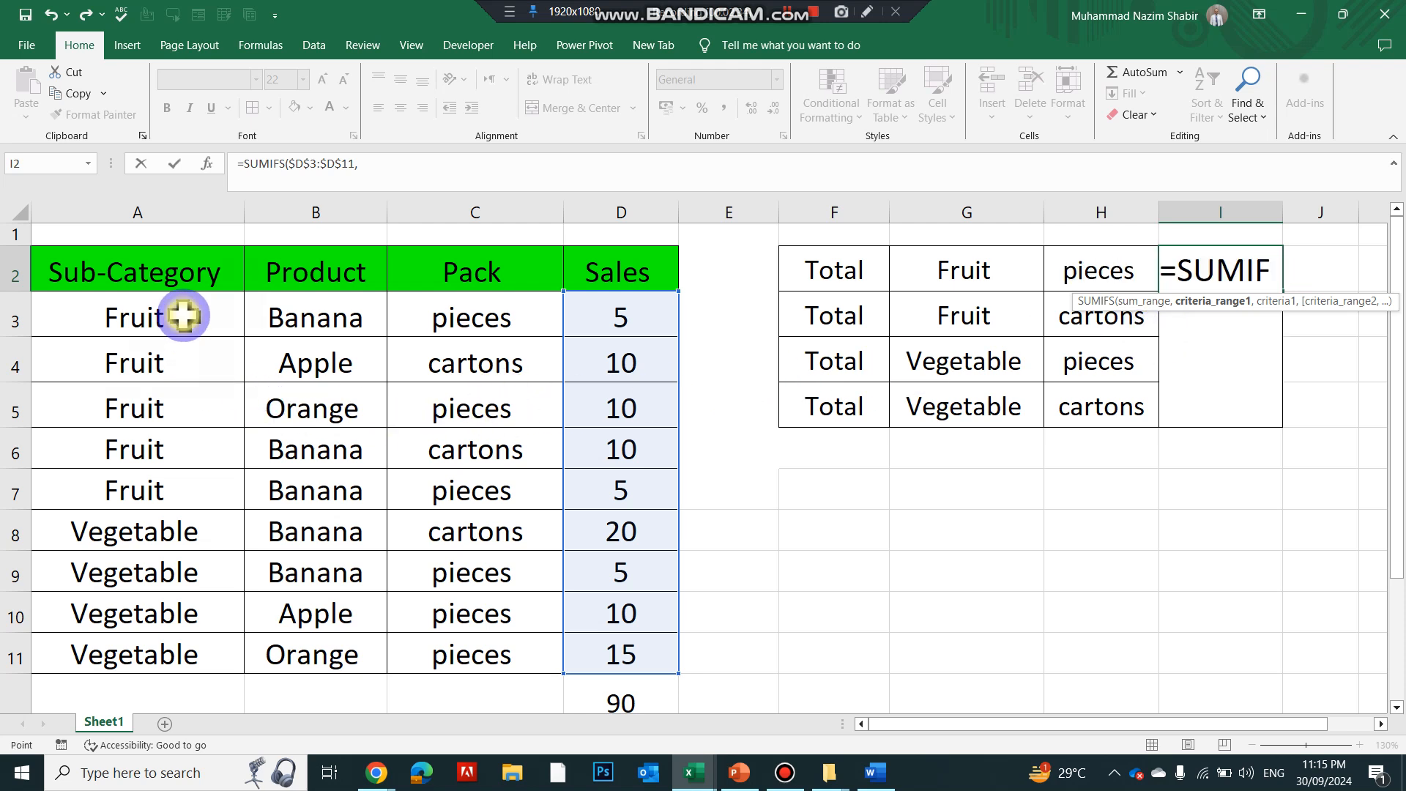
drag(183, 315, 169, 638)
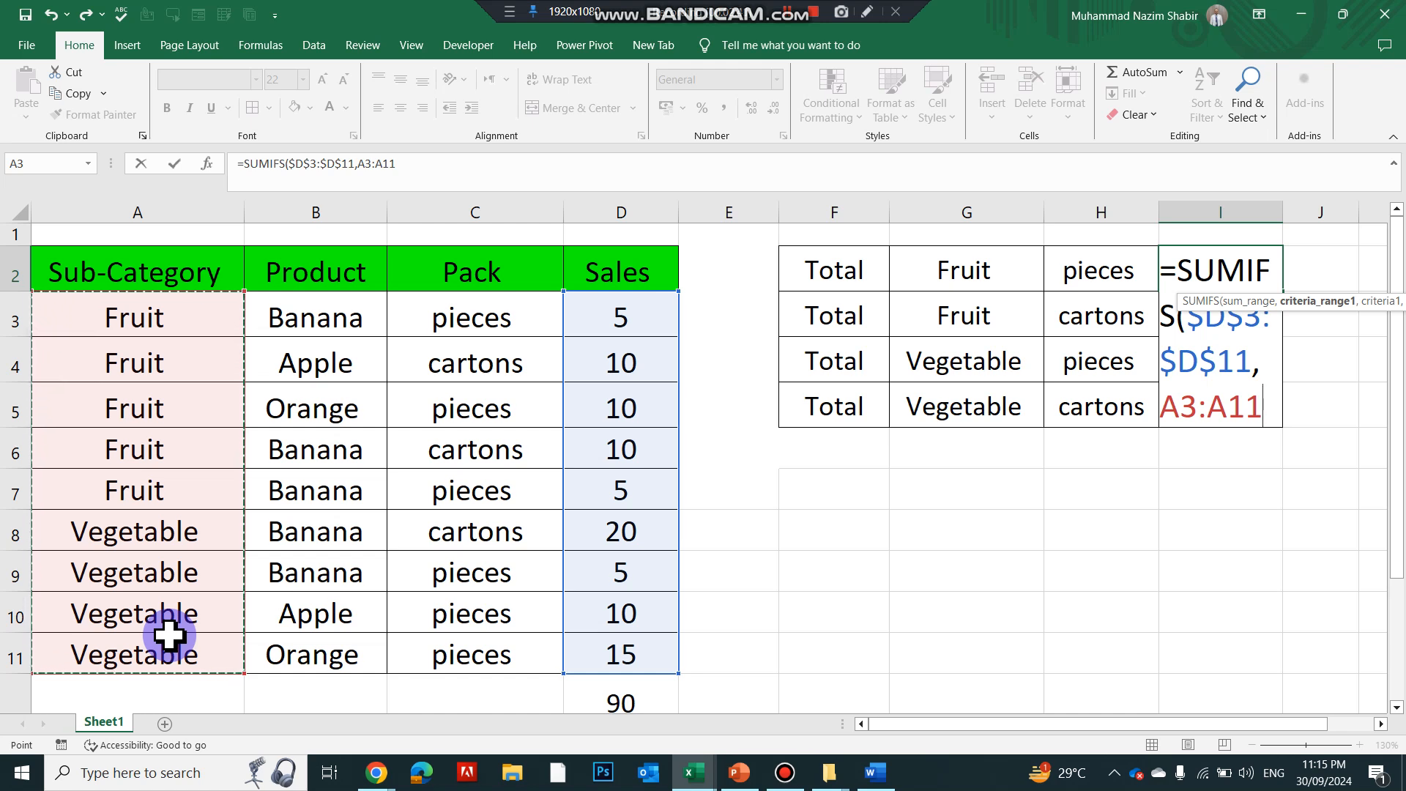
text(,)
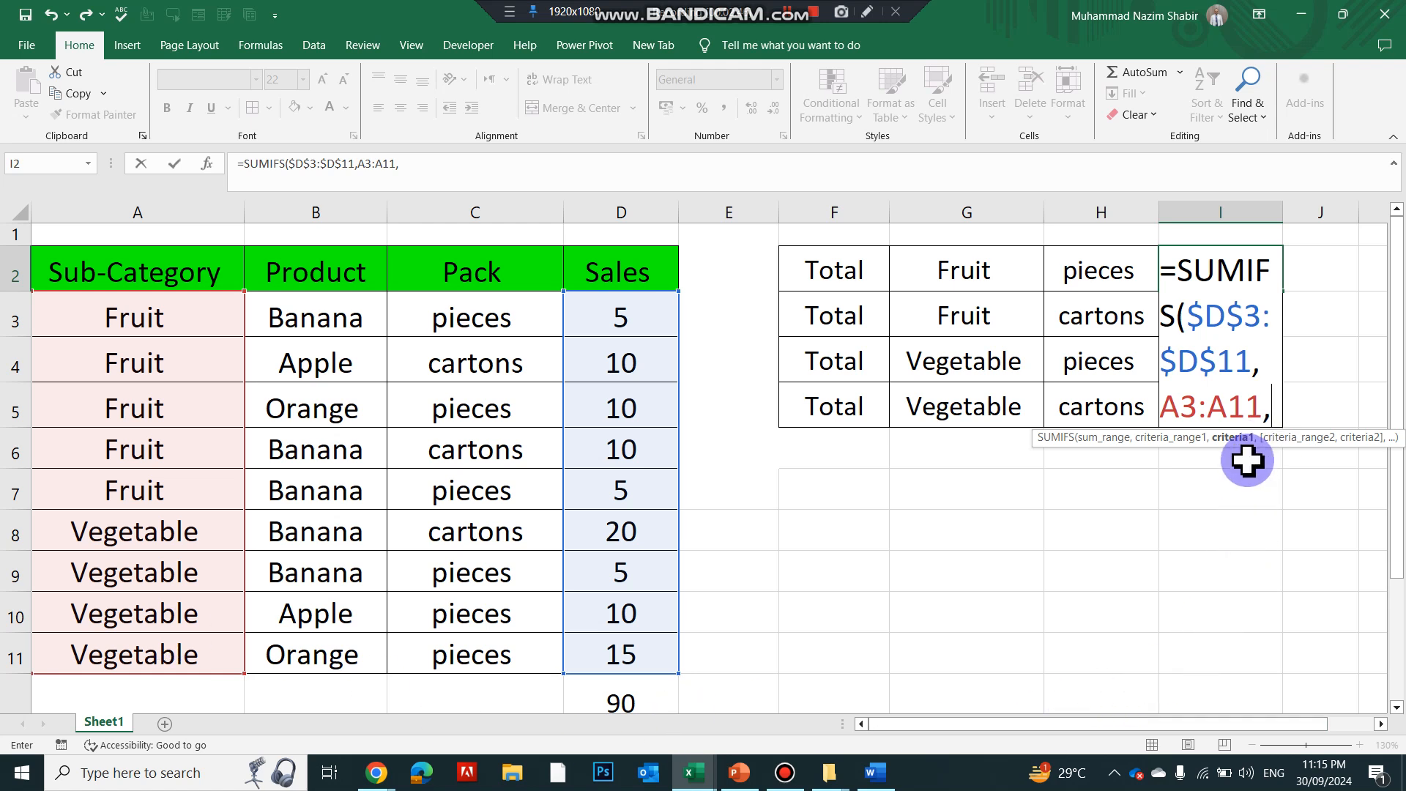
click(1001, 276)
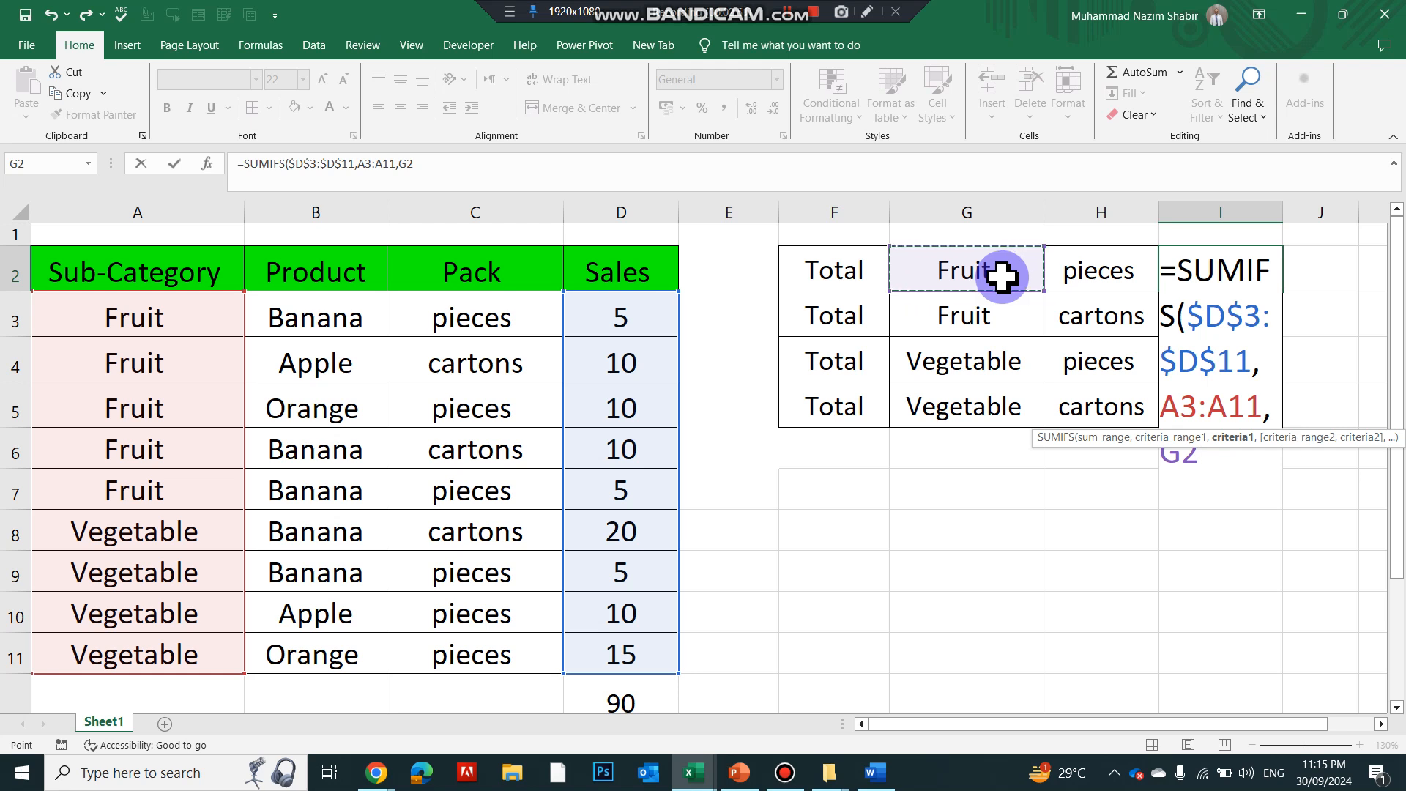
Step: Add the Pack range C3:C11 with H2 as the second criterion and close the SUMIFS formula's parenthesis
text(,)
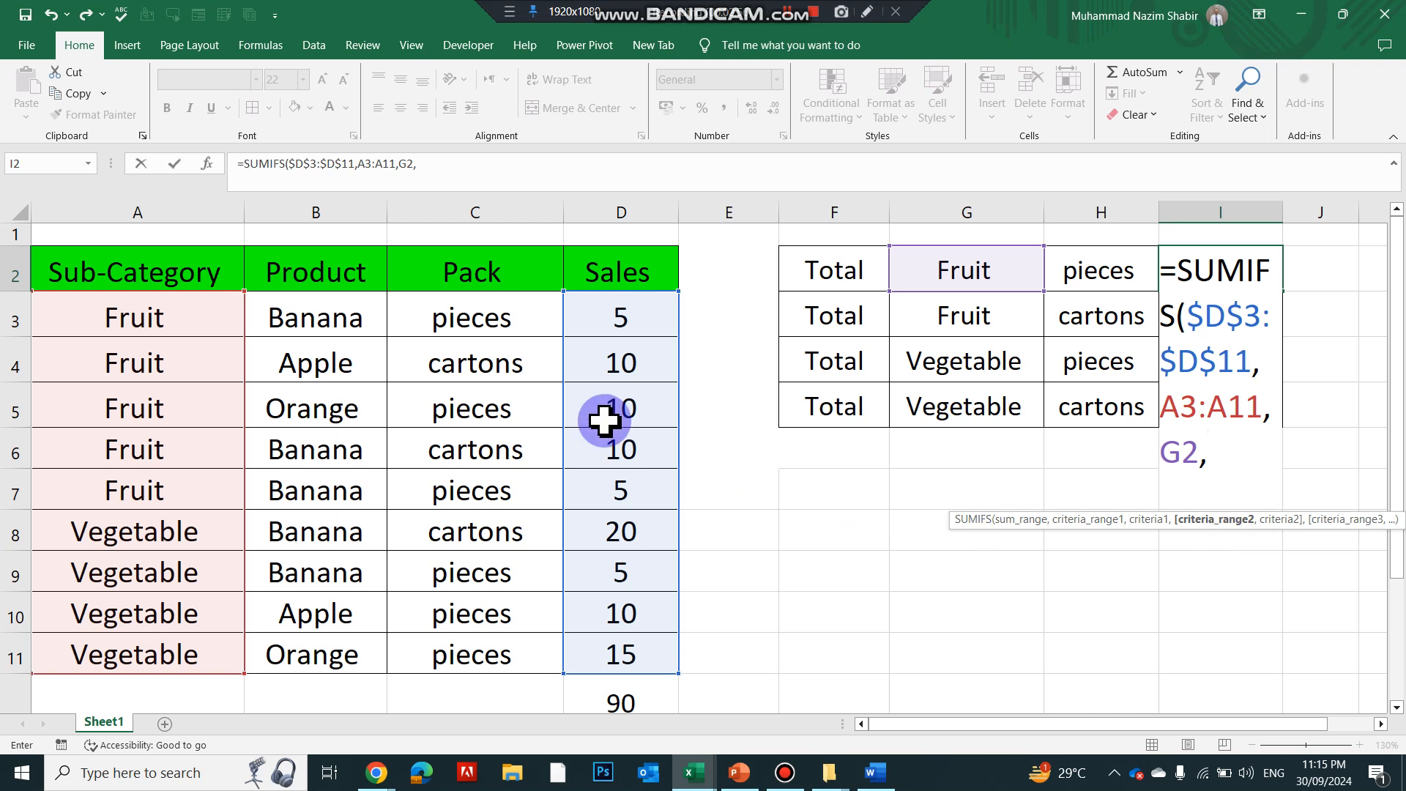
drag(493, 317, 511, 640)
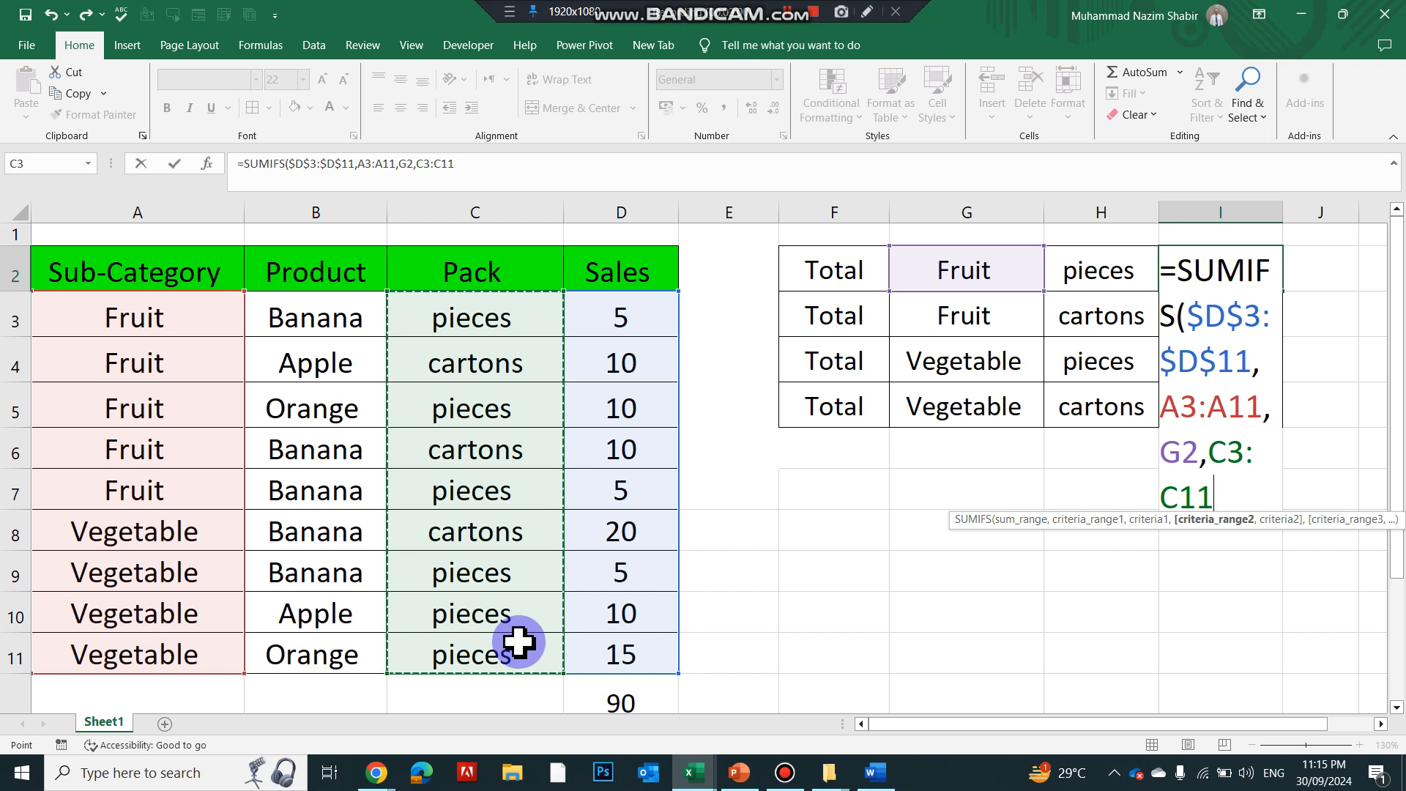
text(,)
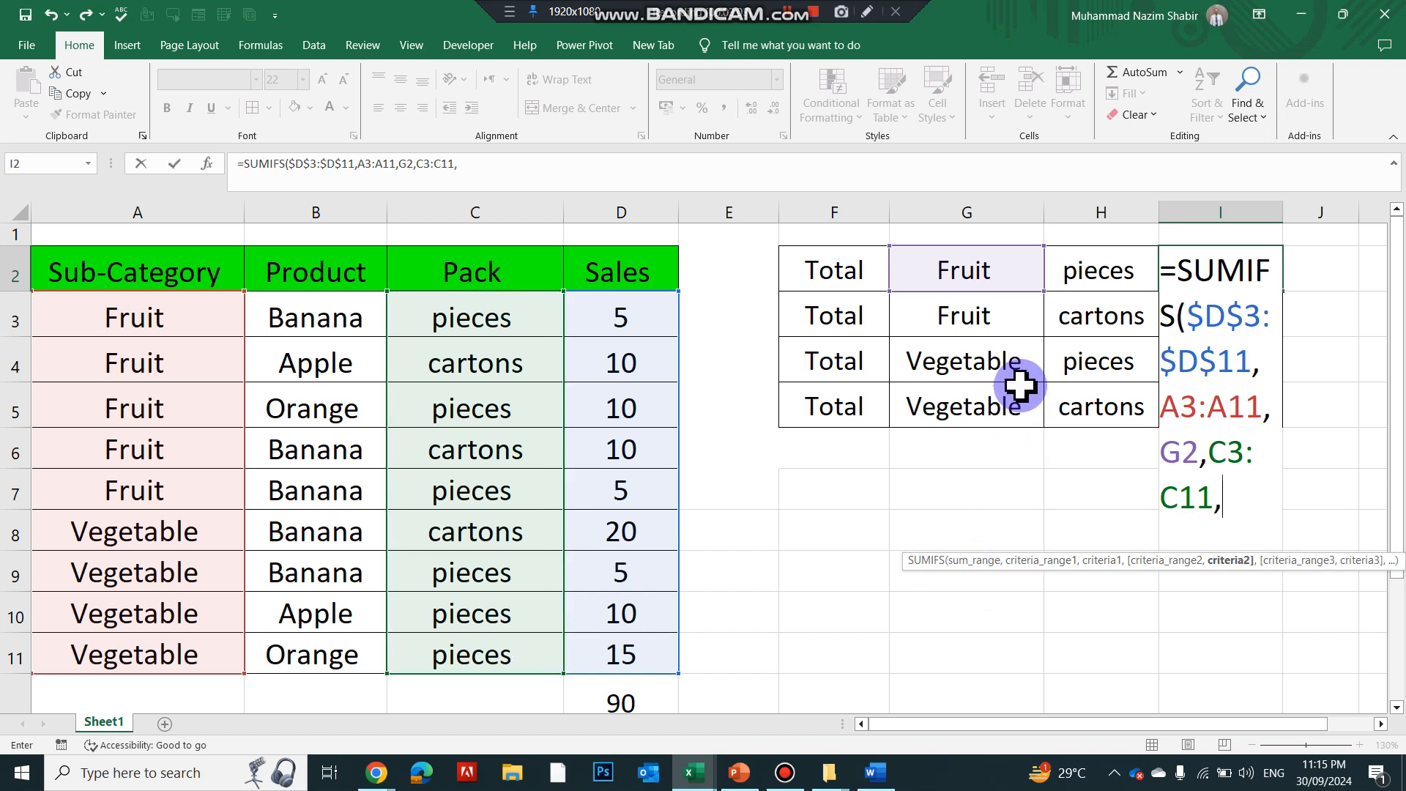
click(1091, 272)
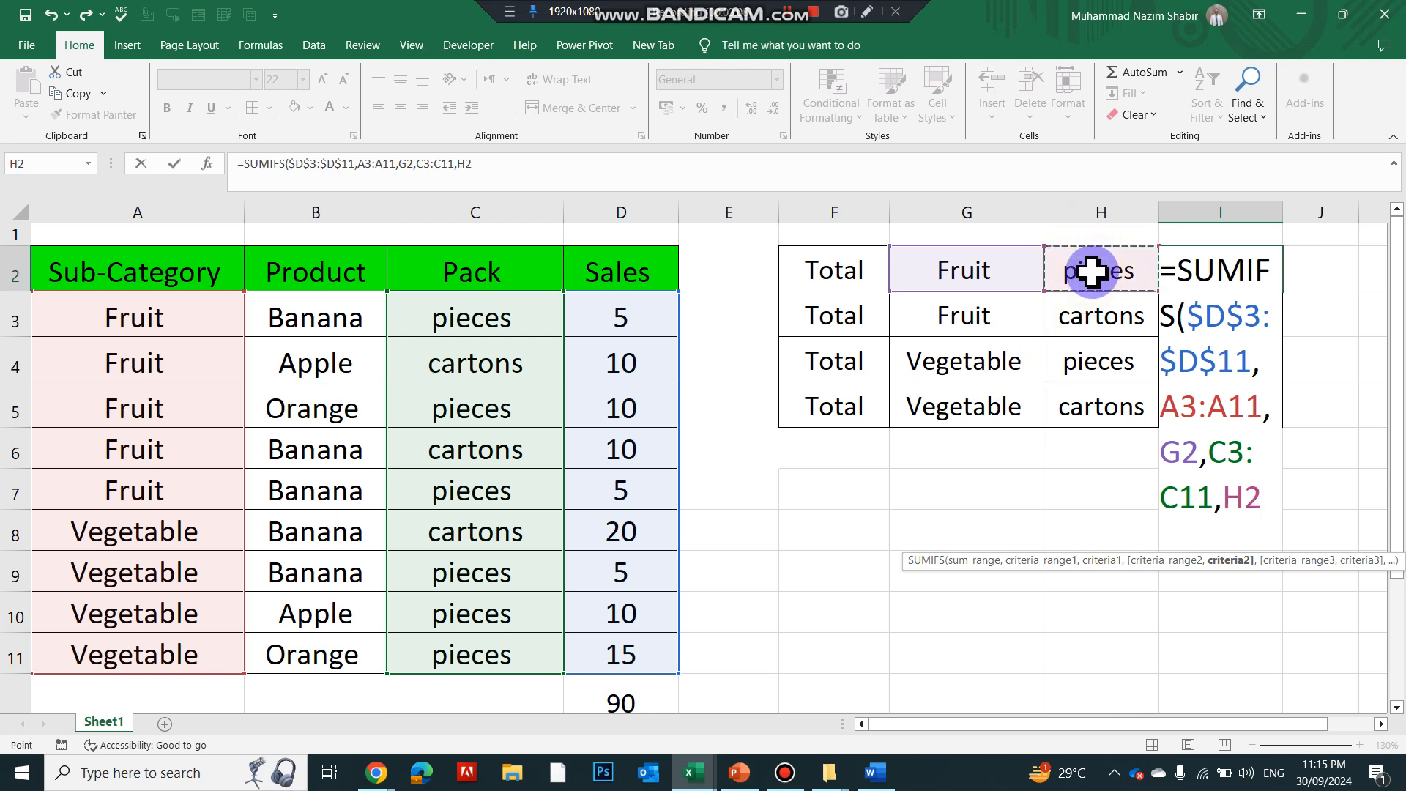
text())
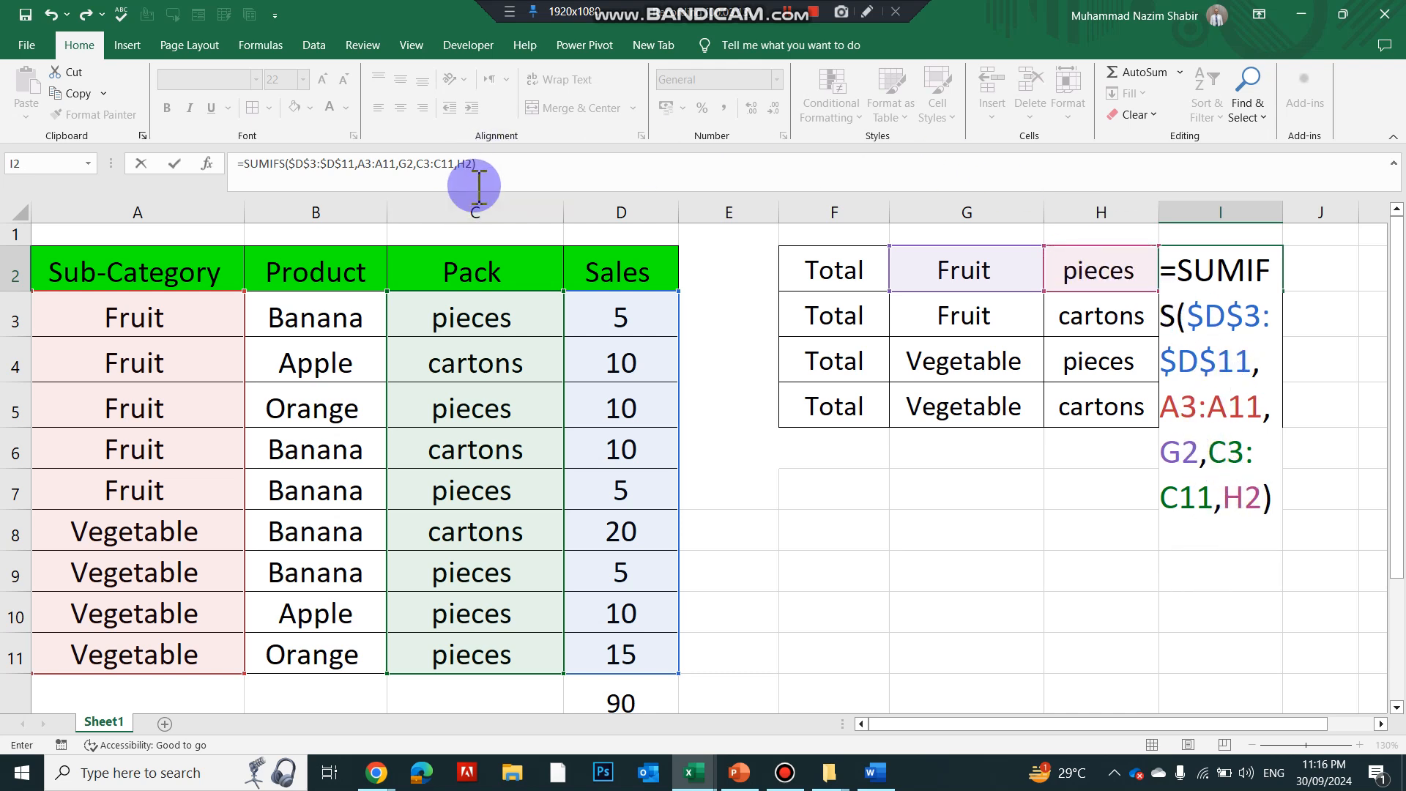
Step: Review the whole SUMIFS formula in I2 and commit it to the cell
click(485, 164)
drag(486, 164, 218, 146)
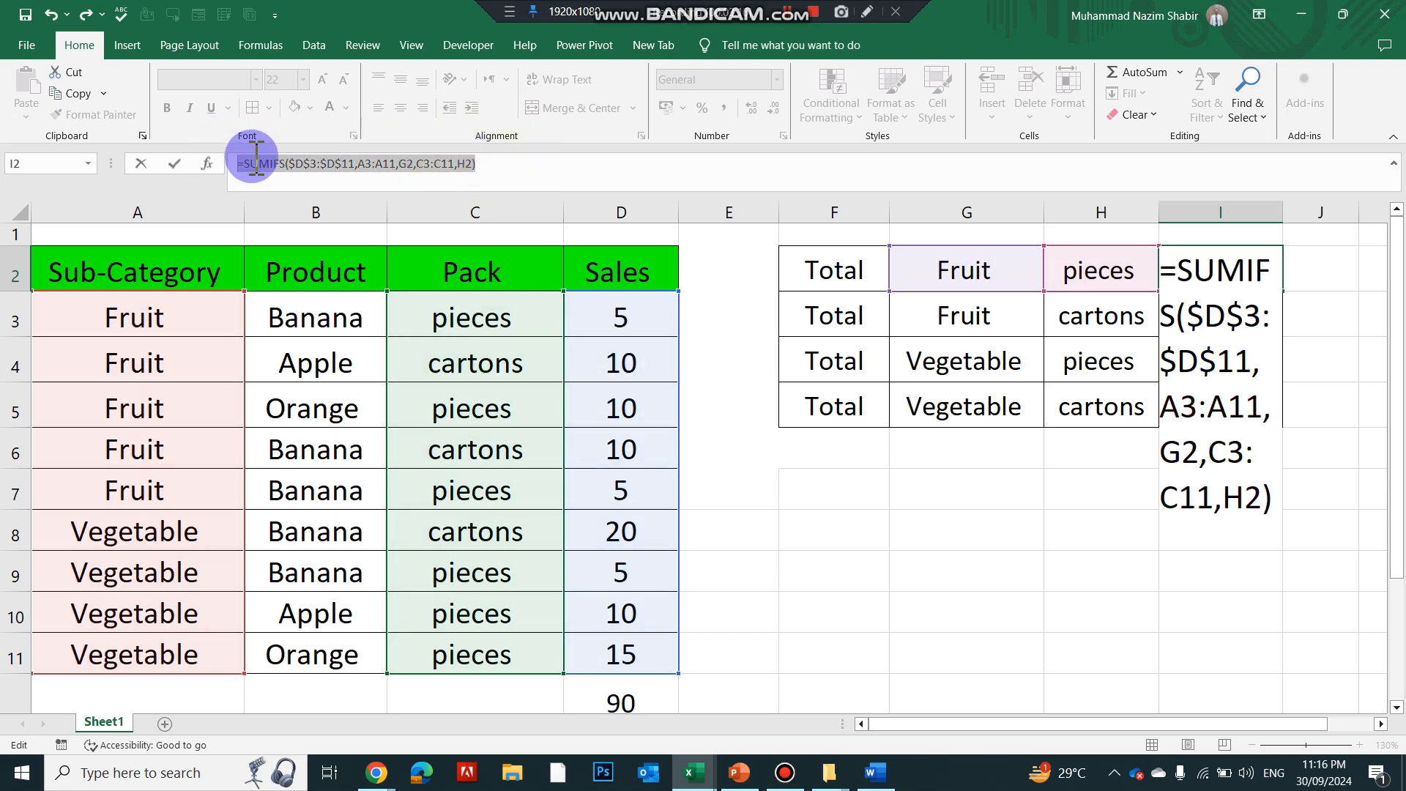
click(503, 164)
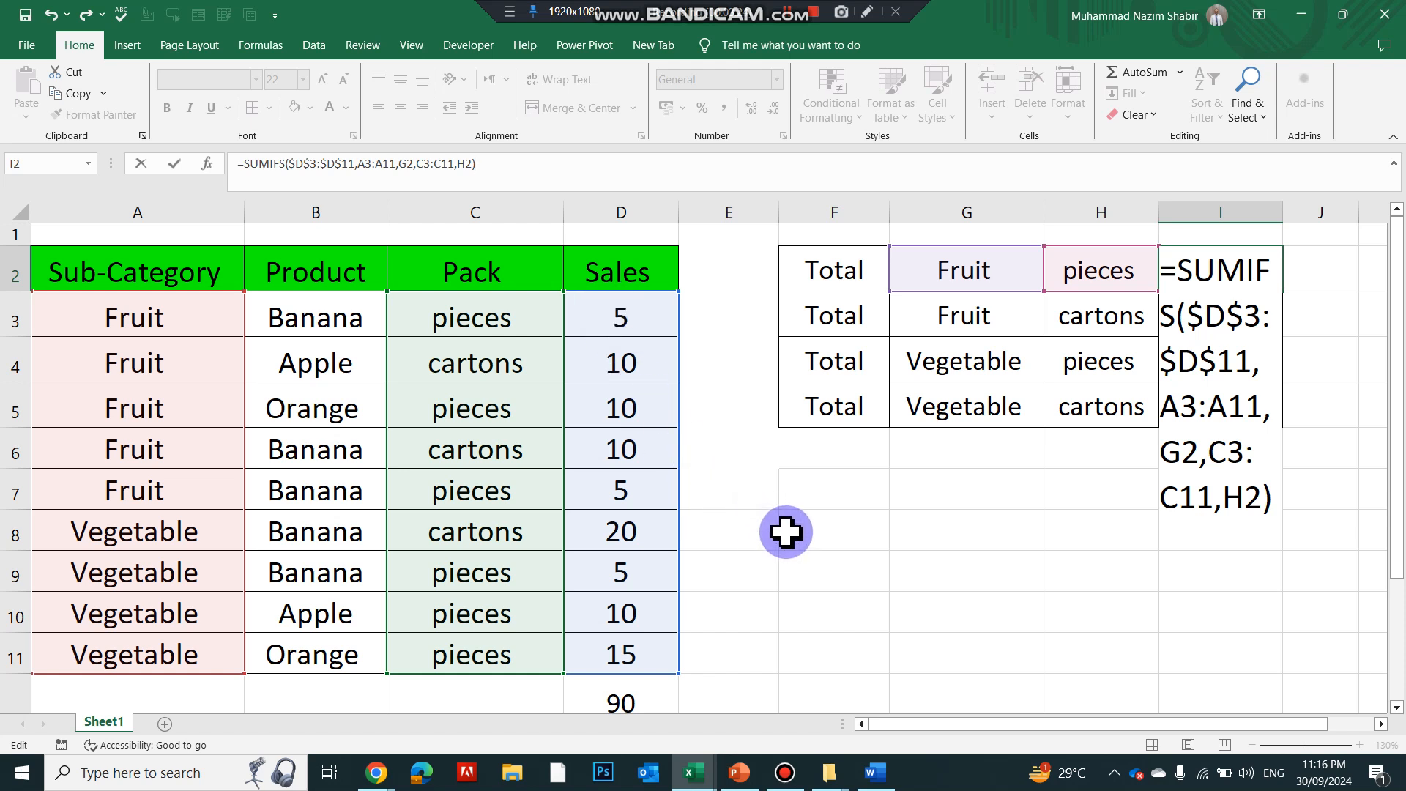
key(Return)
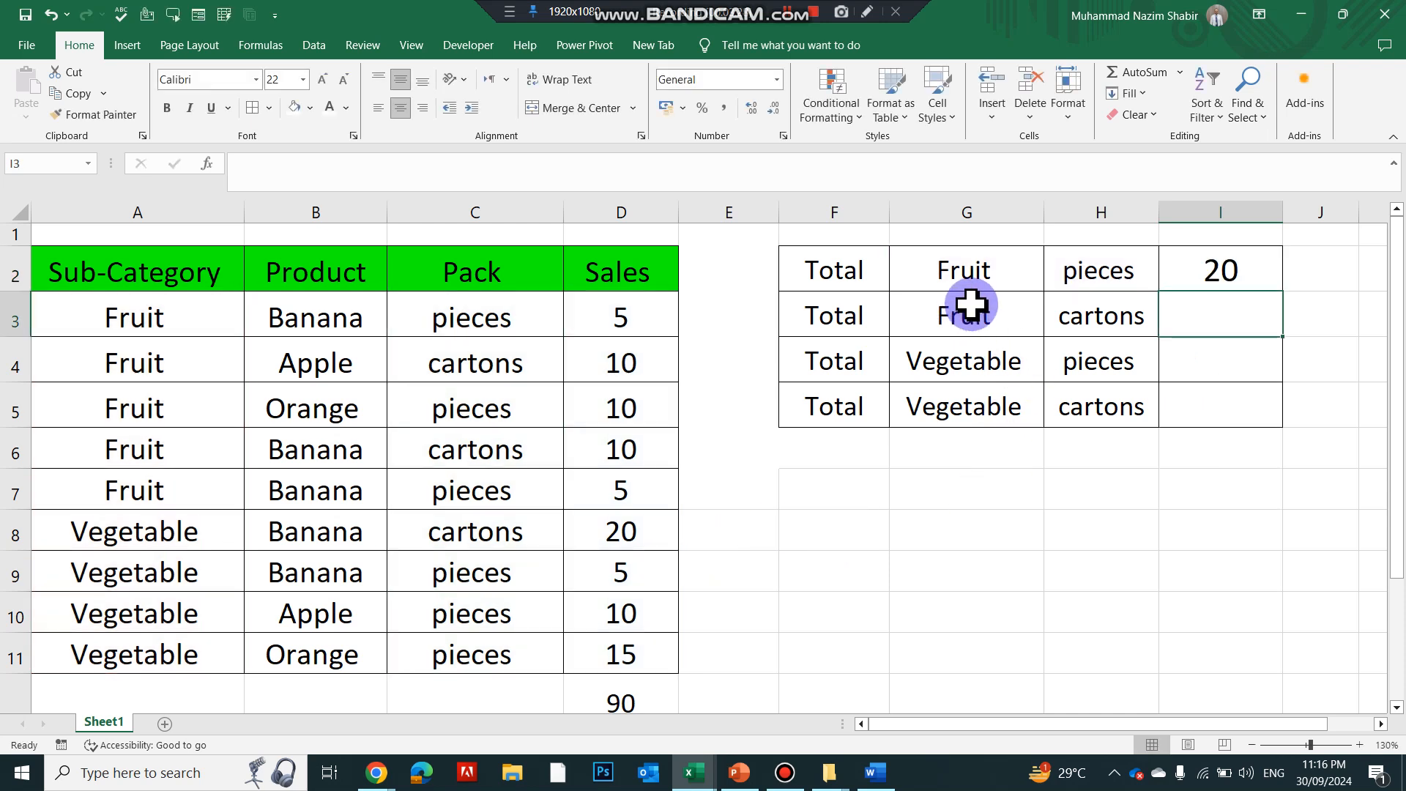
Step: Add the heading "Sale-category" in I1 above the totals column of the summary table
click(951, 276)
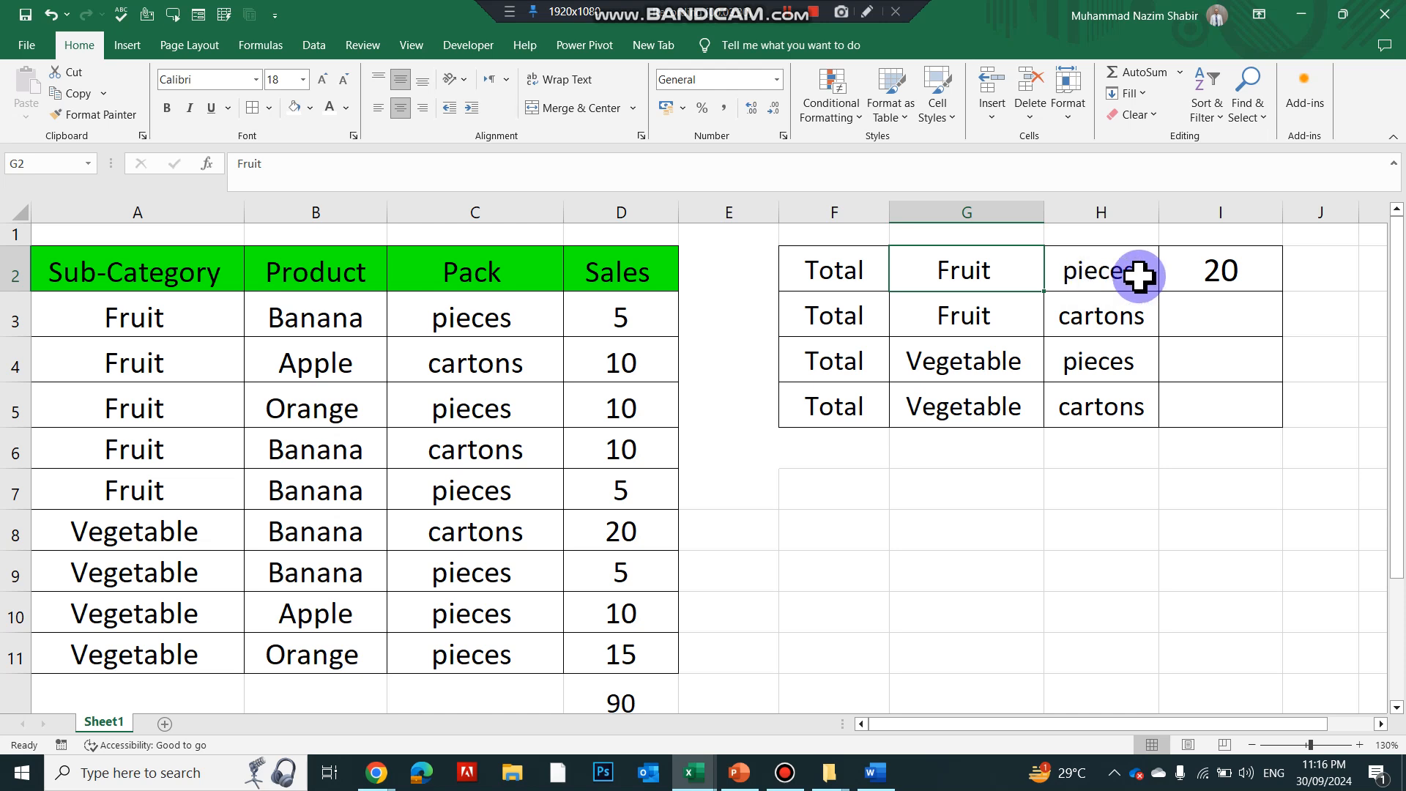
click(1209, 268)
click(1223, 234)
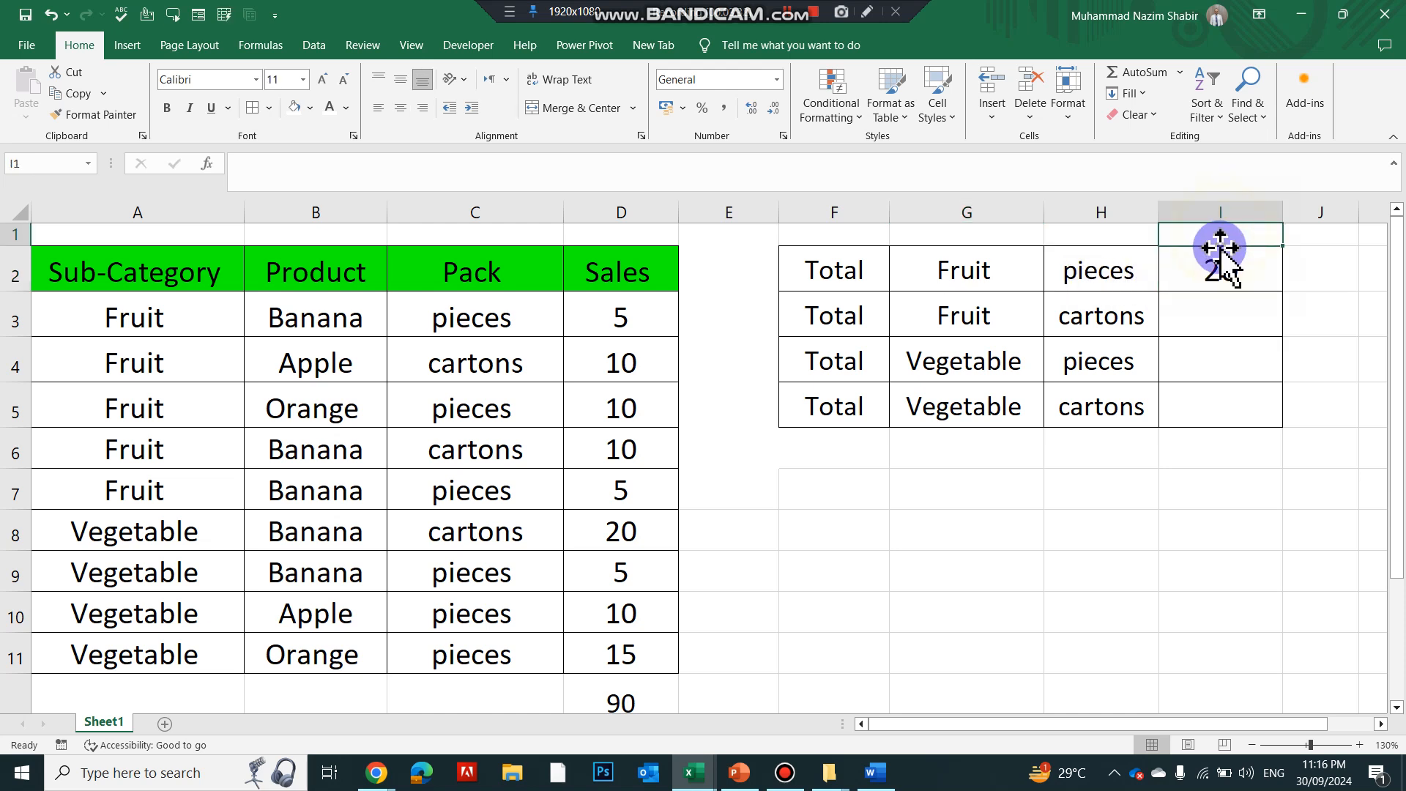
text(S)
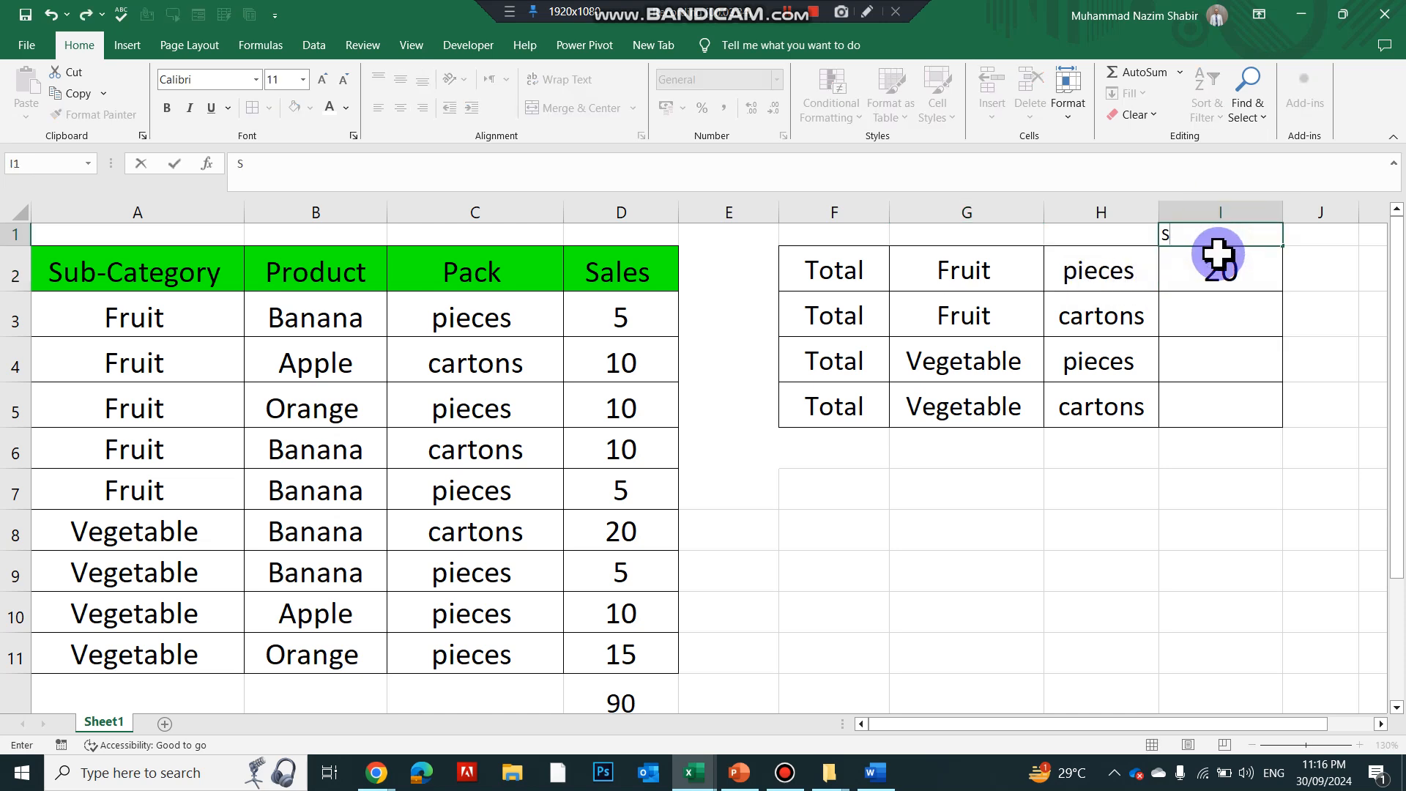
text(ale-cat)
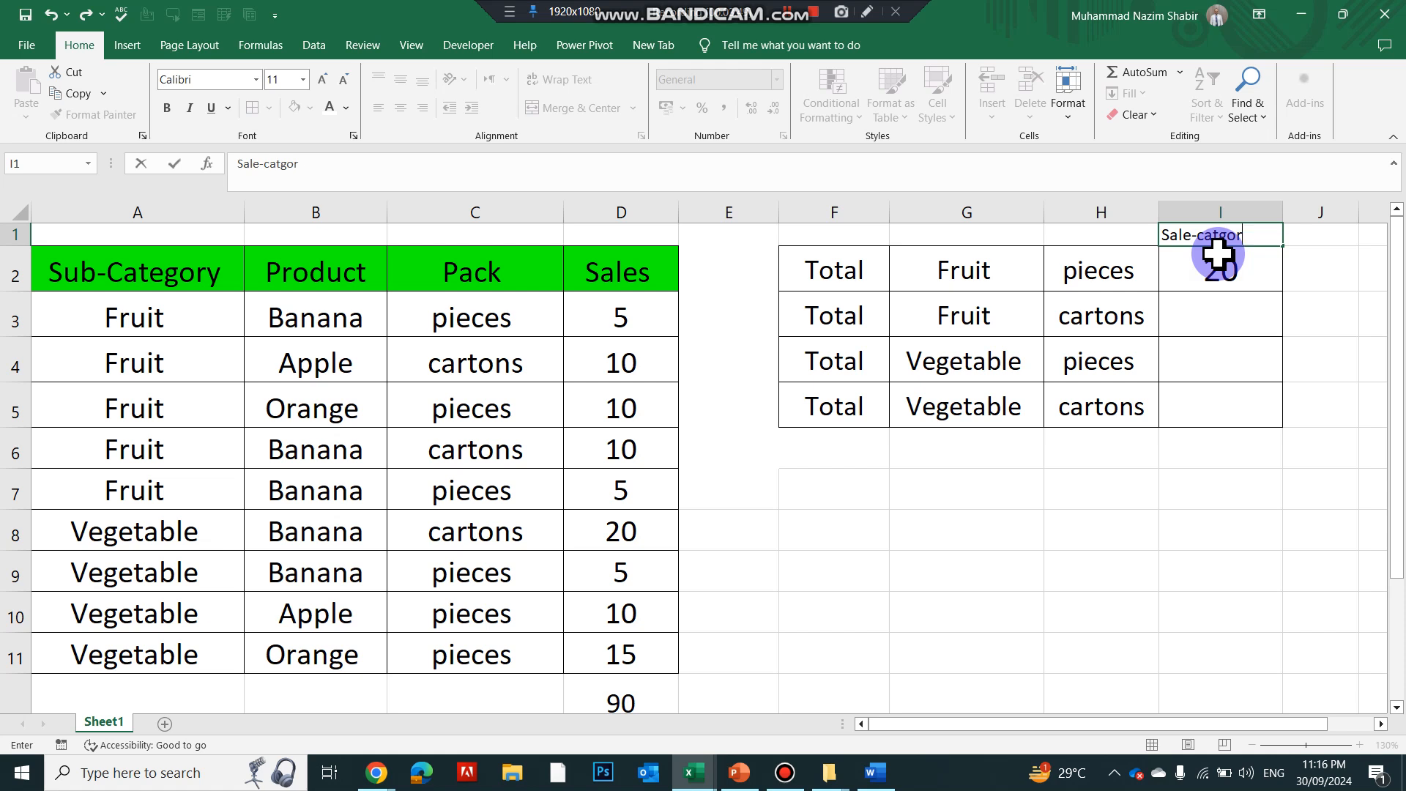
text(egory)
key(Return)
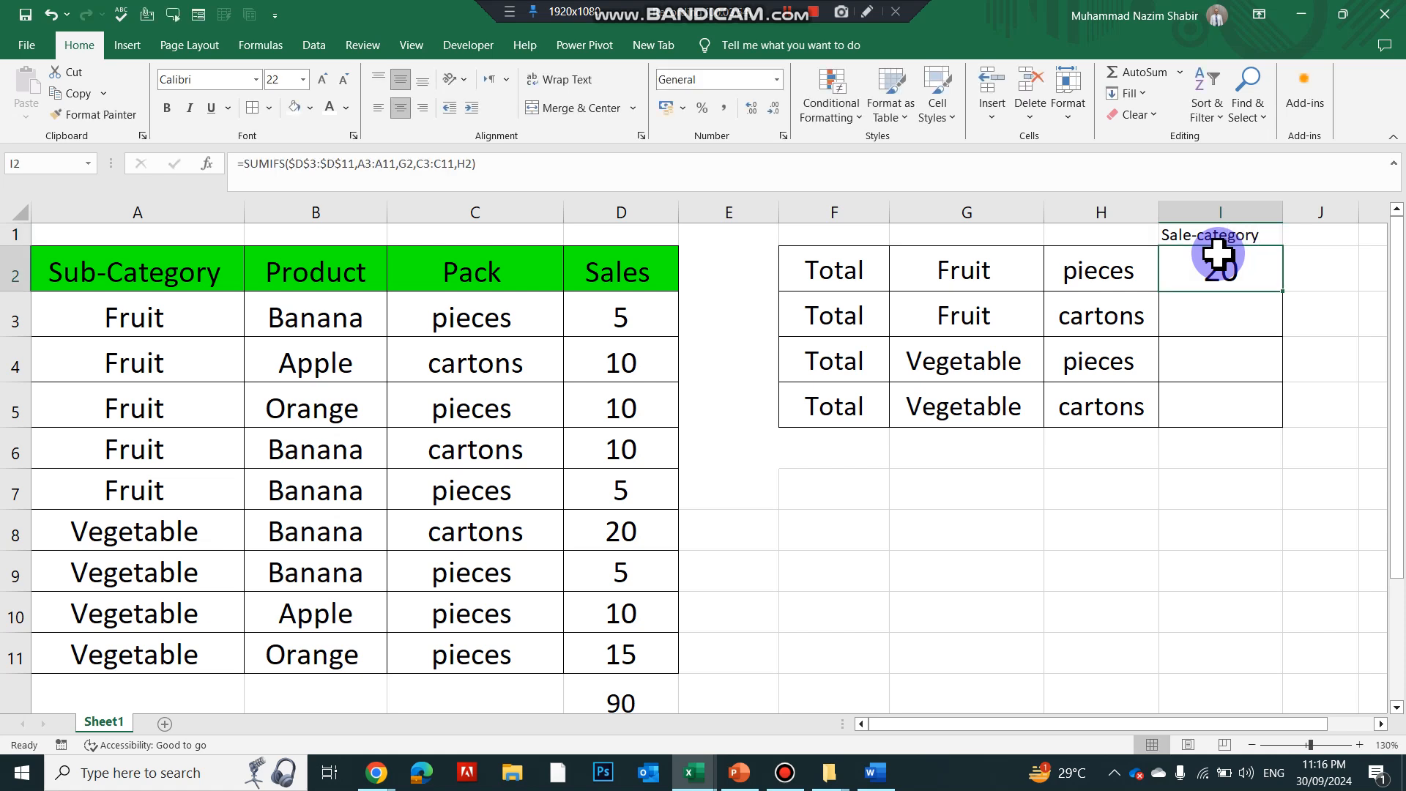
Step: Fill the SUMIFS formula from I2 down through I5 to cover the remaining summary rows
click(1229, 238)
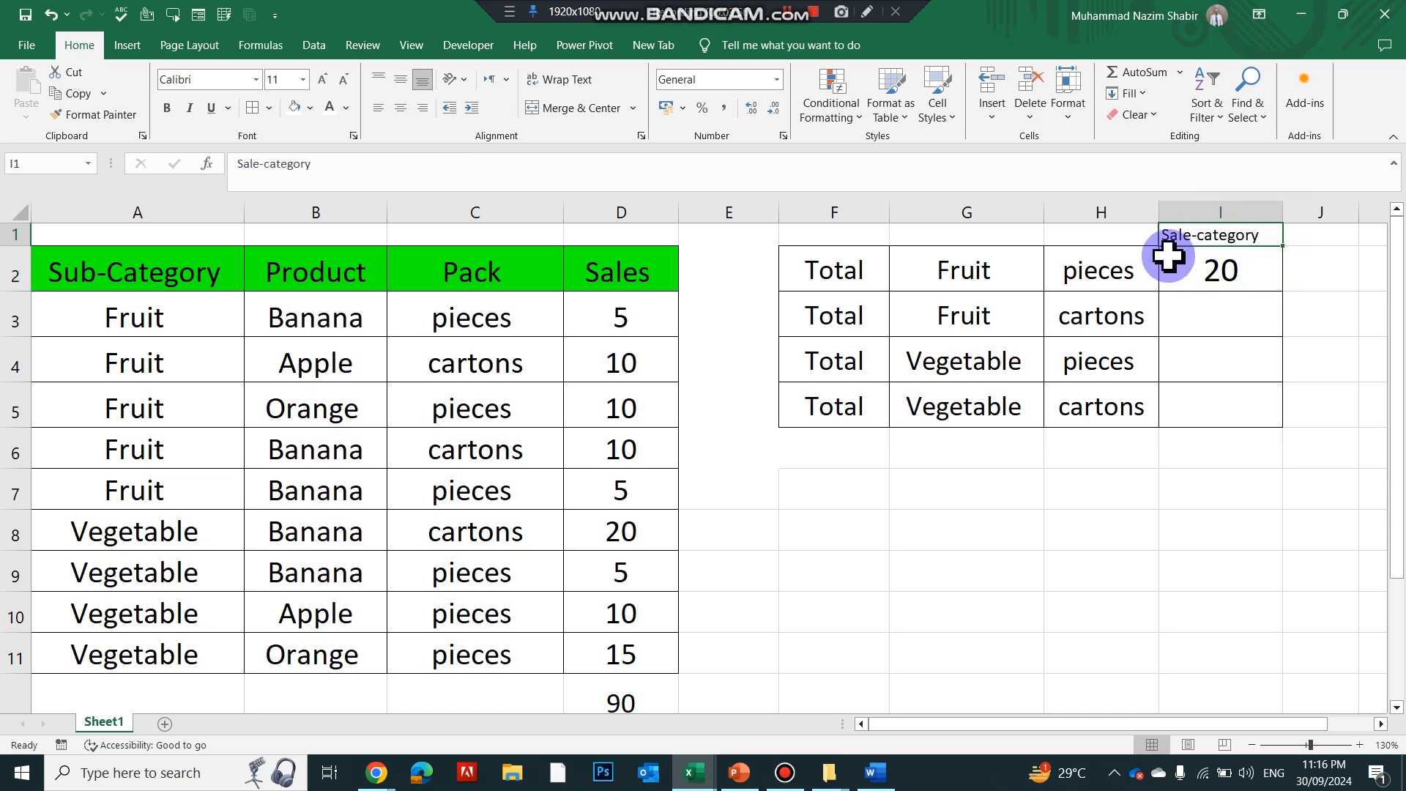
click(1230, 276)
drag(1285, 292, 1318, 410)
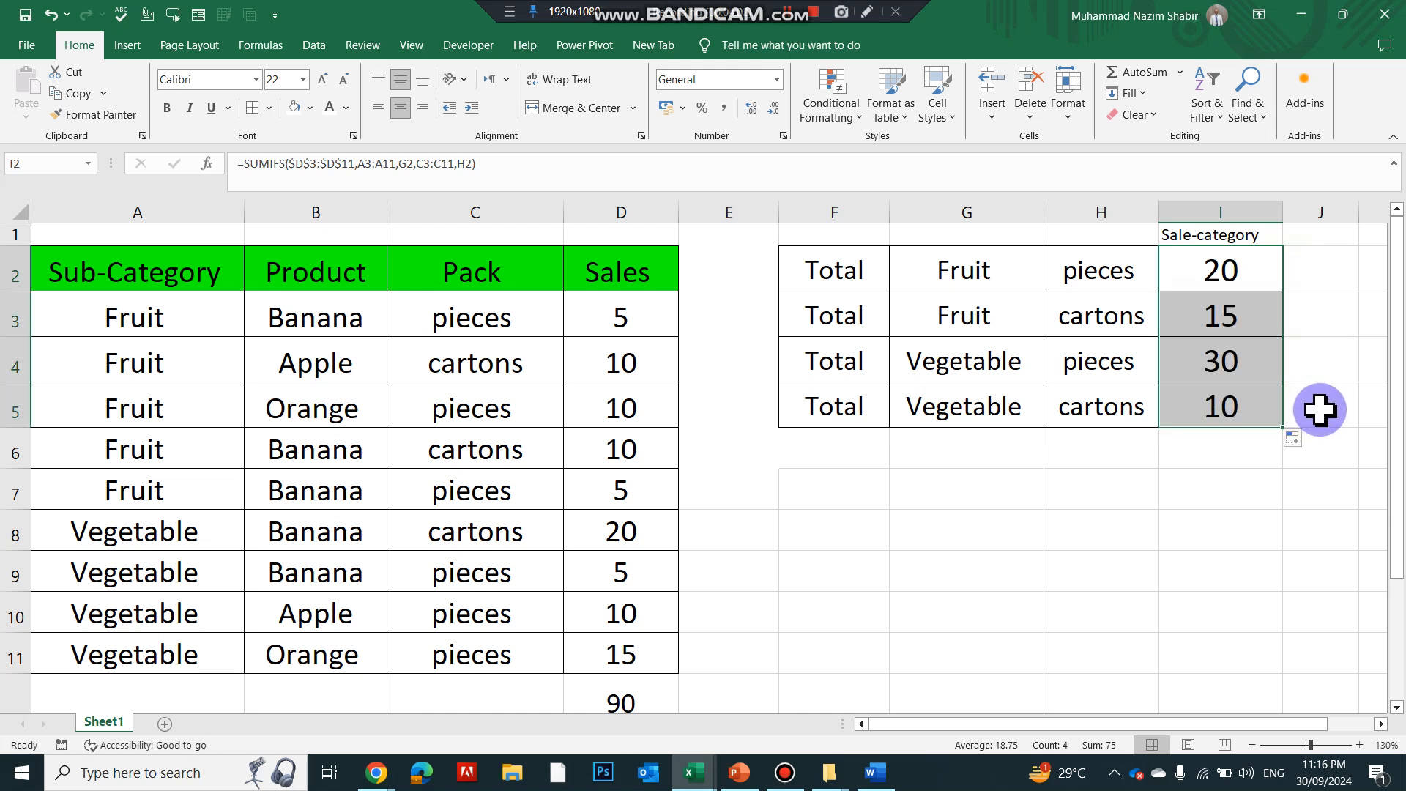
Step: Compare the Fruit pieces and Fruit cartons criteria in G2:H3 with their totals in I2 and I3
click(964, 316)
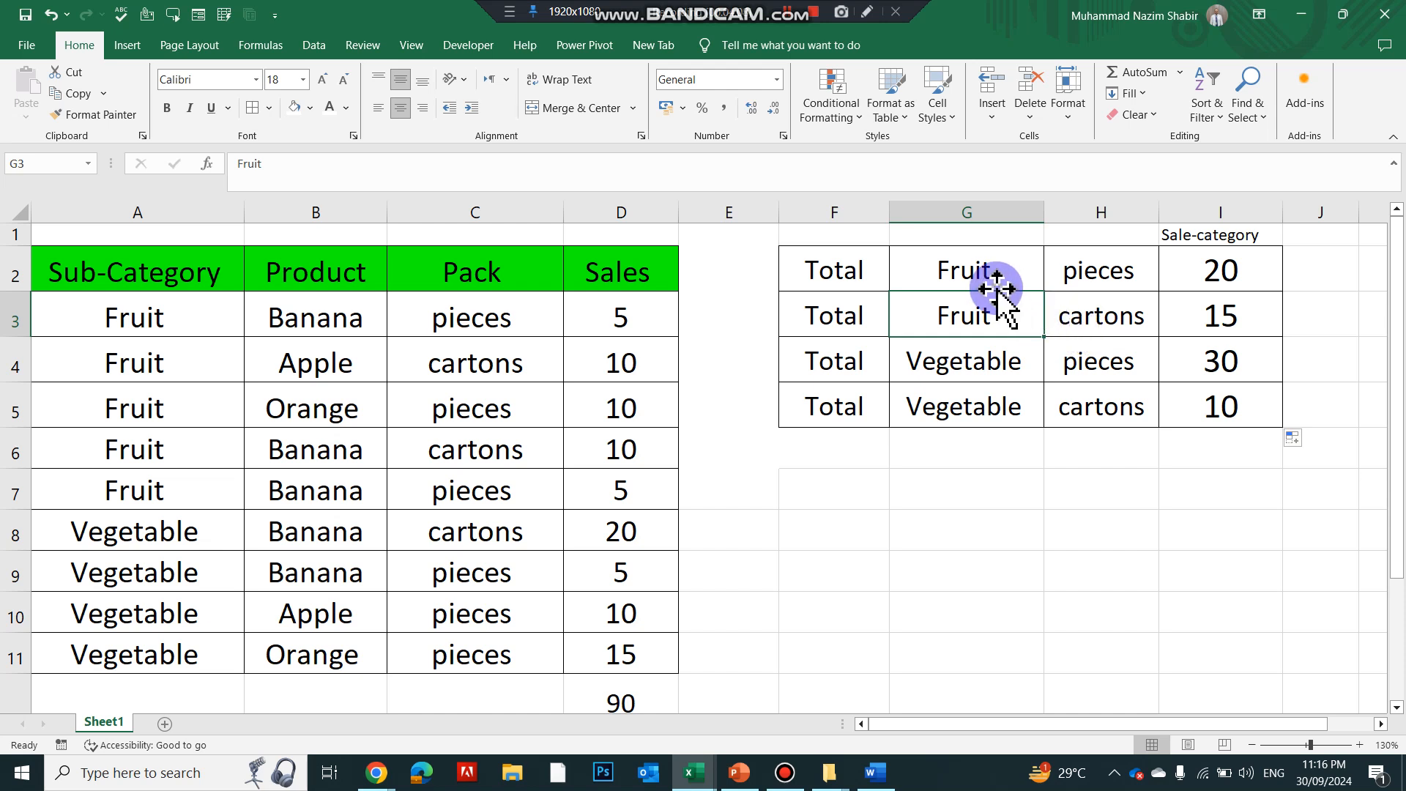
drag(991, 283, 1054, 270)
drag(1000, 319, 1099, 318)
drag(984, 271, 1123, 271)
click(1210, 278)
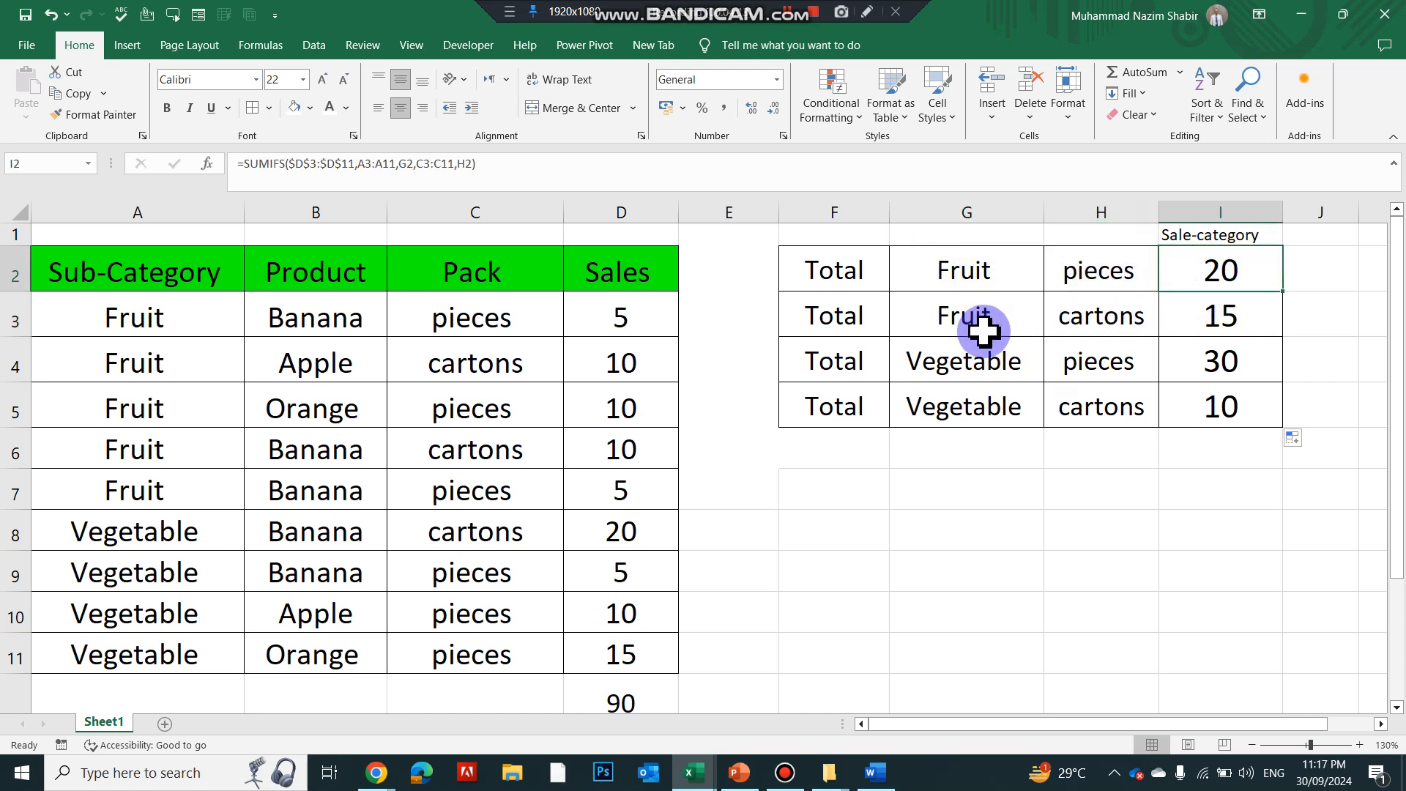
drag(982, 330, 1061, 320)
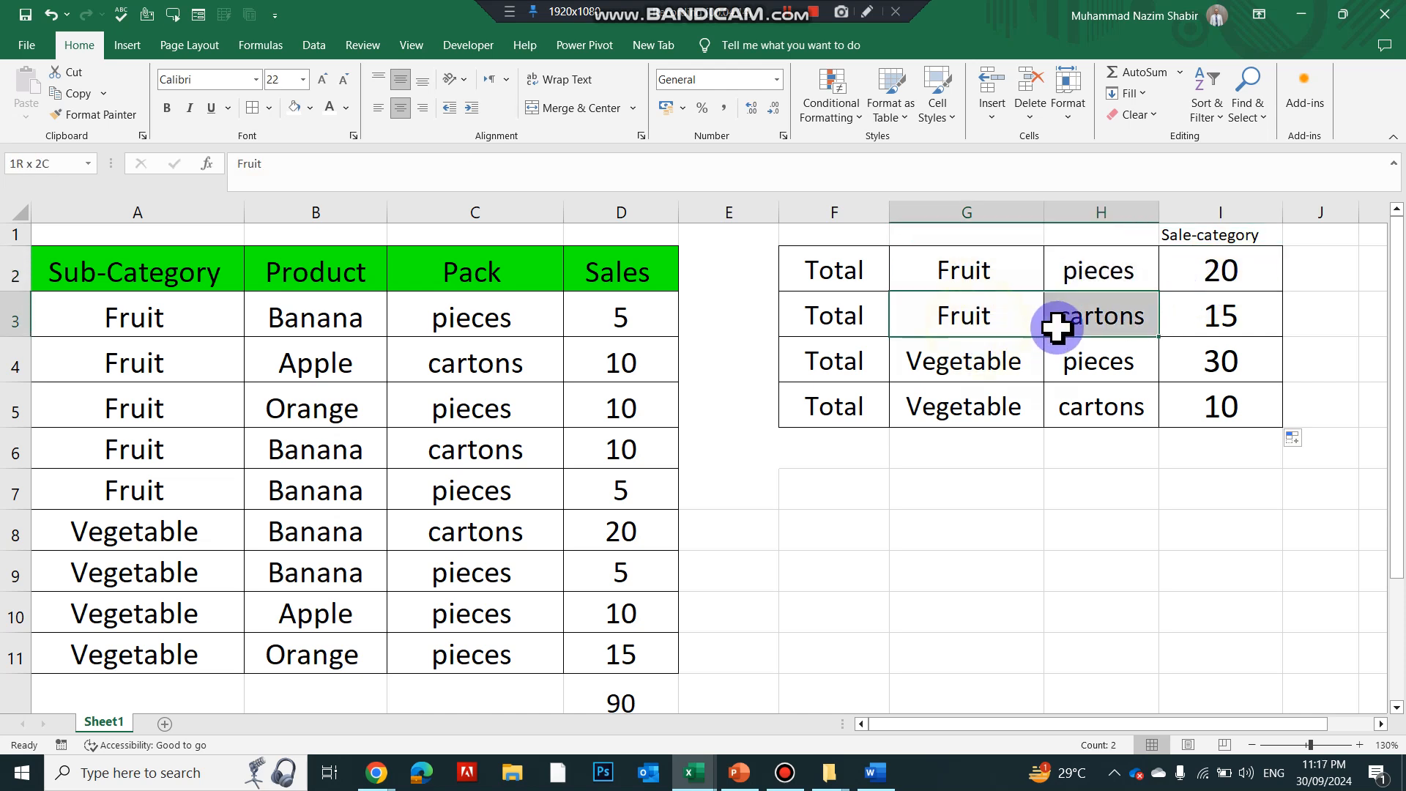
click(1243, 319)
Step: Check the Vegetable pieces and Vegetable cartons criteria in G4:H5 against the formula results in I4 and I5
click(964, 369)
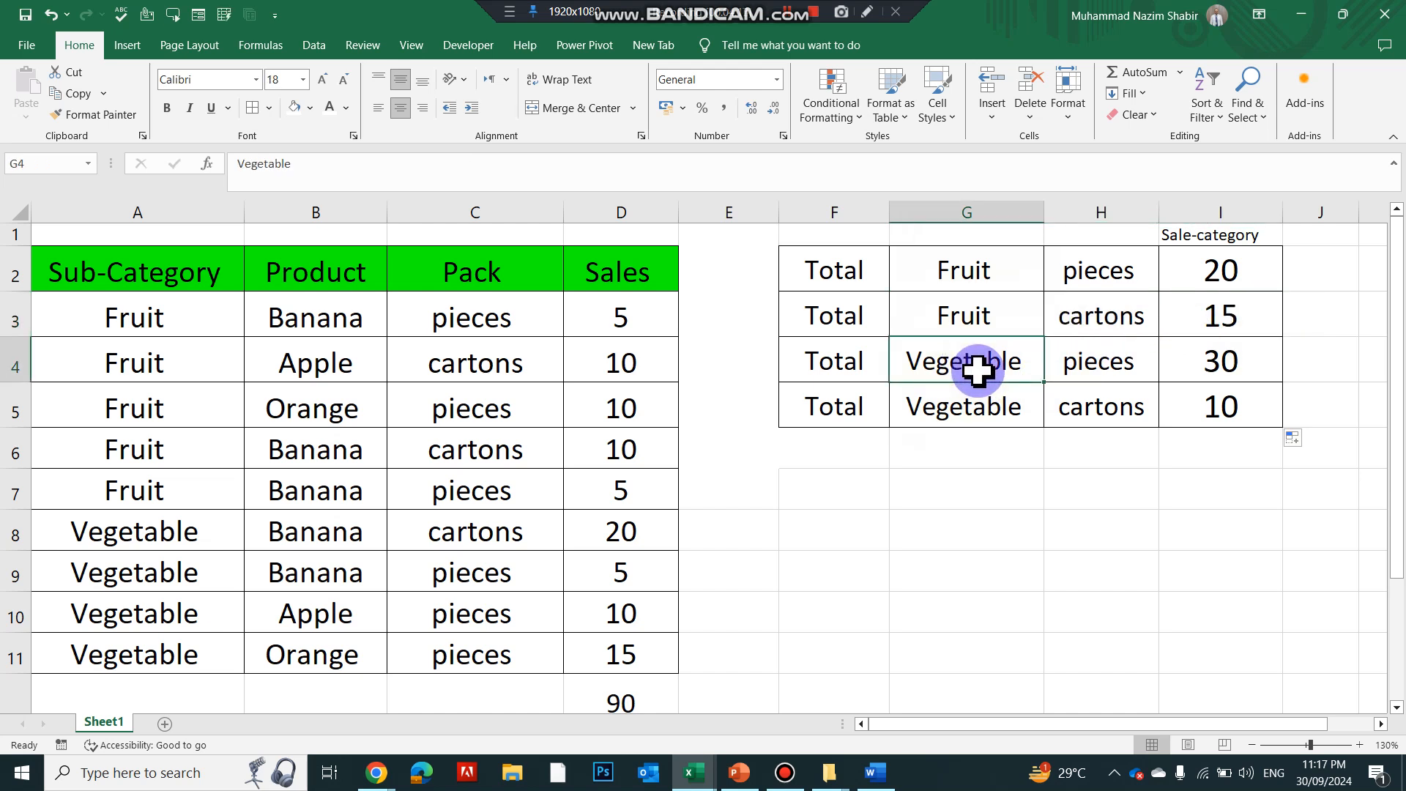
click(1084, 362)
click(1239, 363)
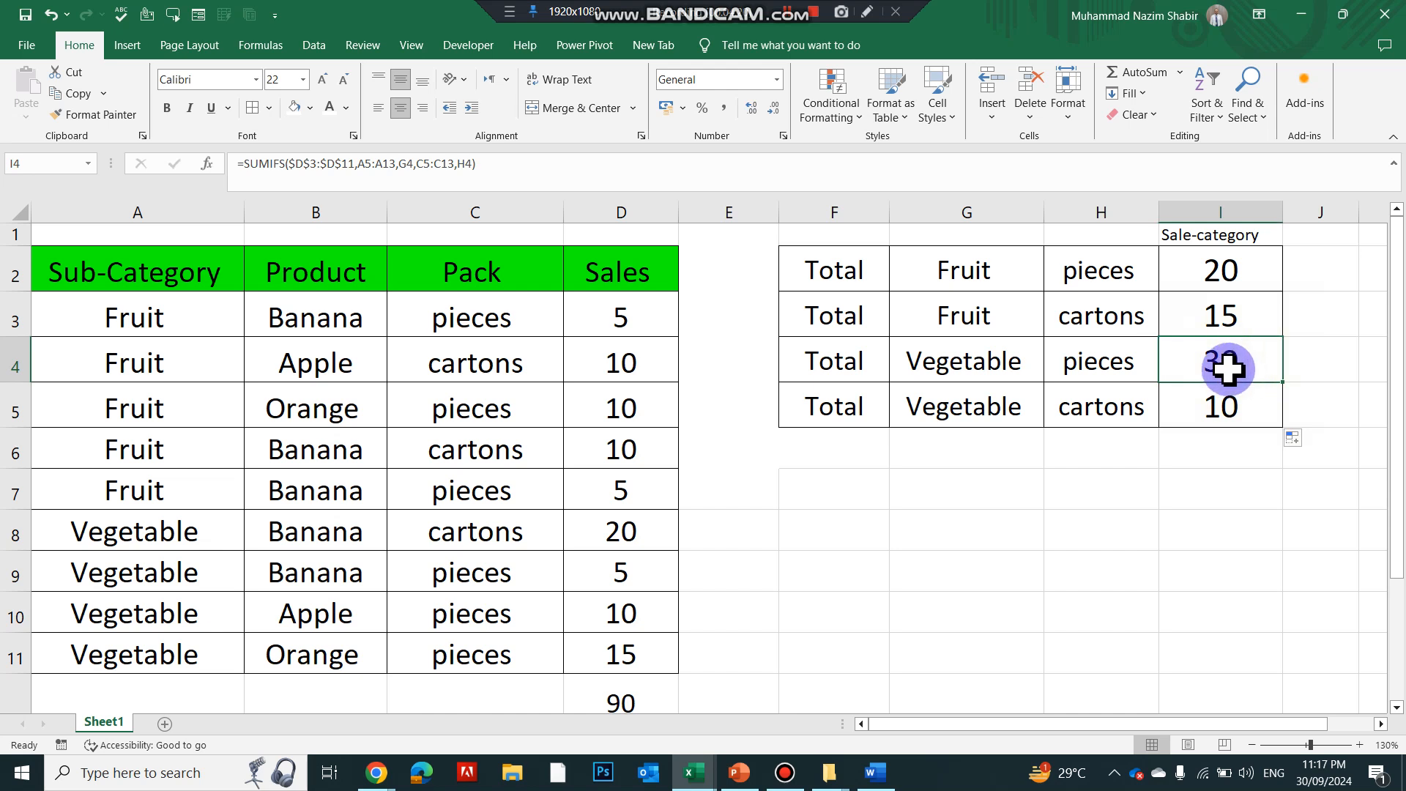
click(1036, 407)
click(1050, 408)
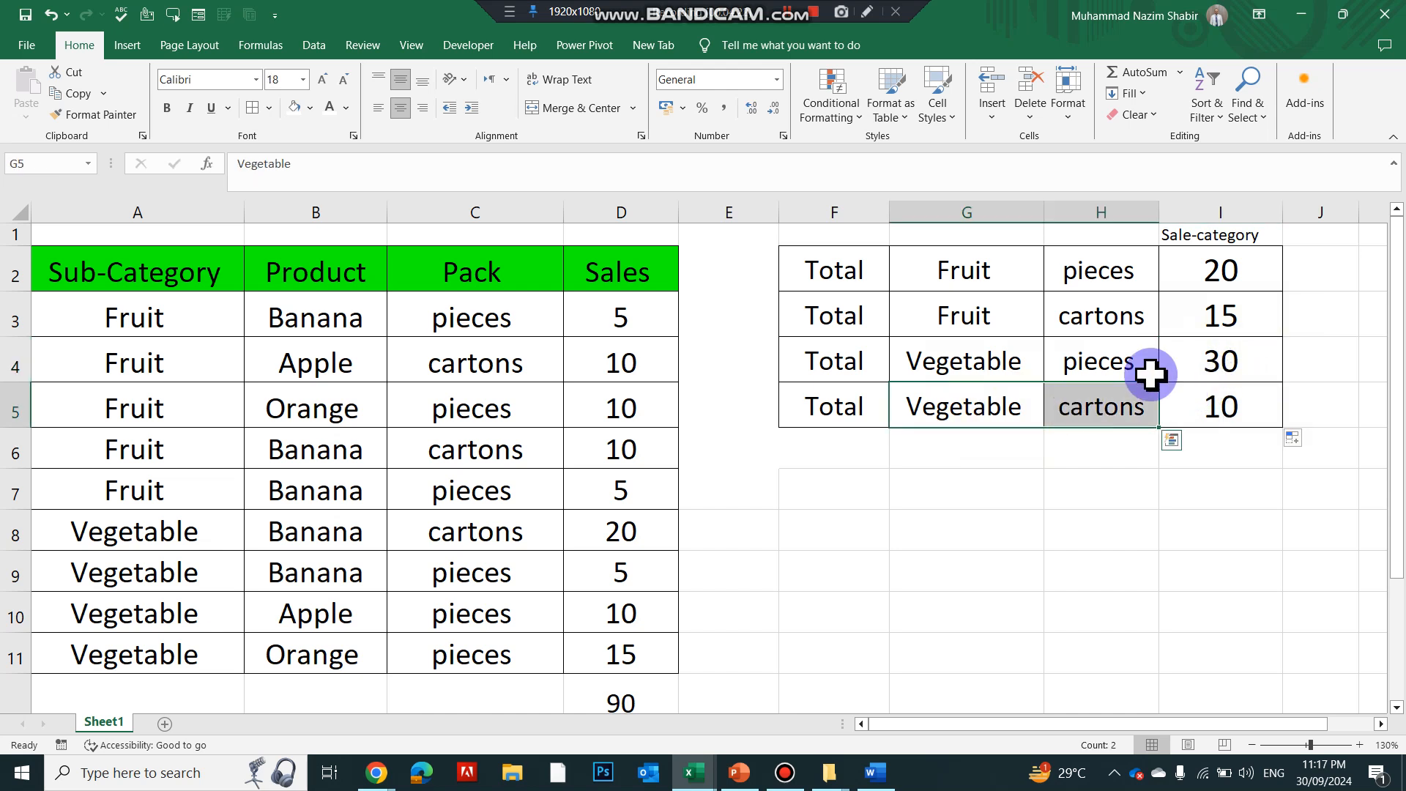
drag(1221, 273, 1270, 389)
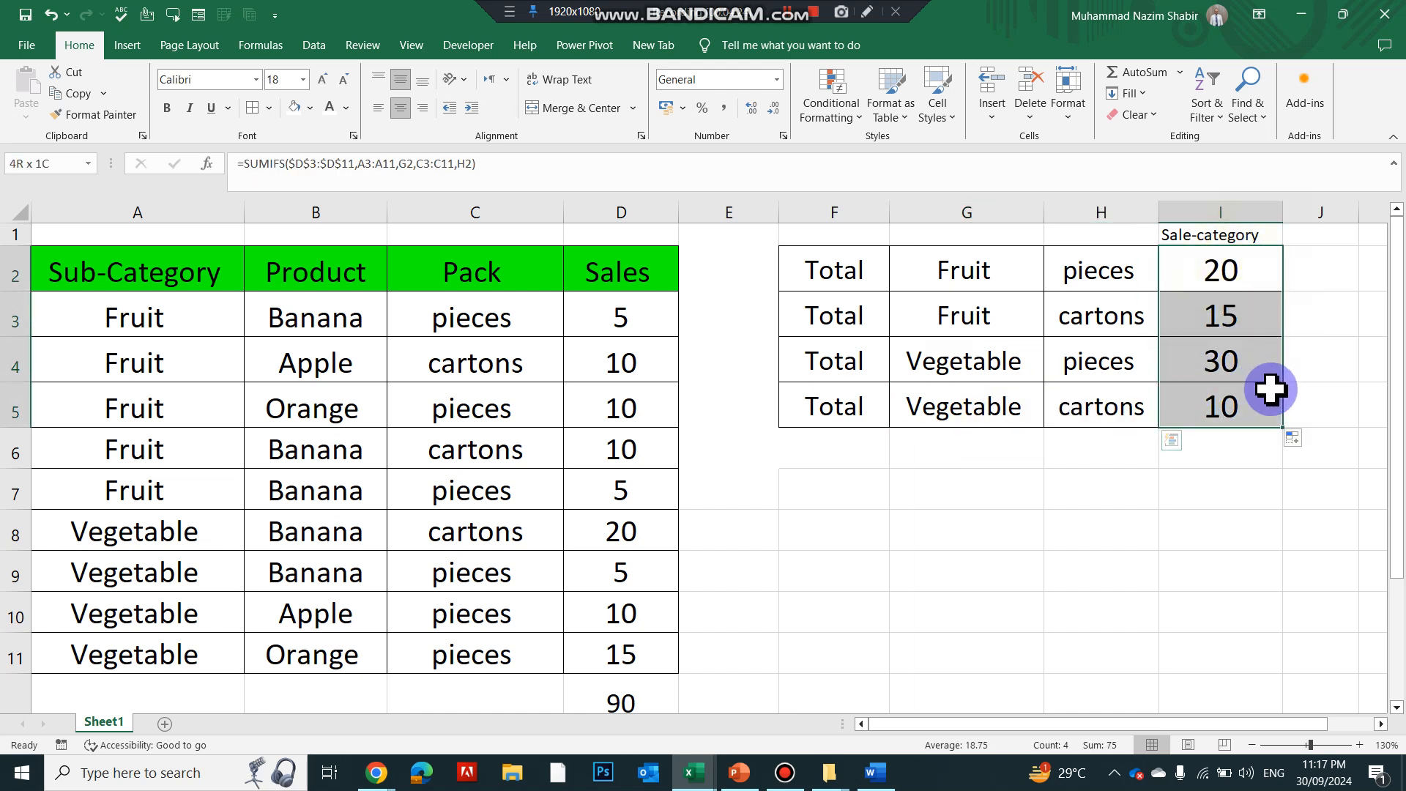
click(1098, 410)
click(1216, 412)
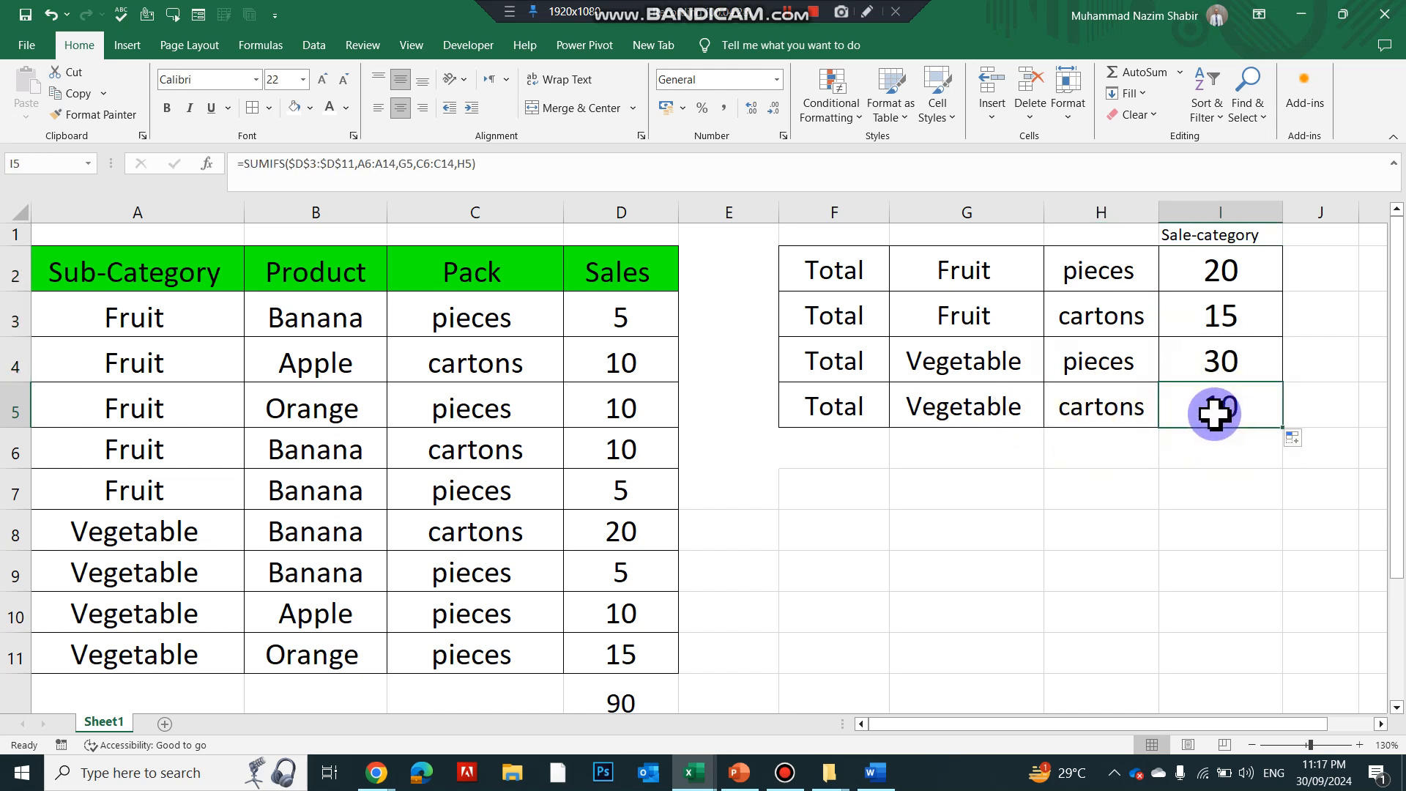